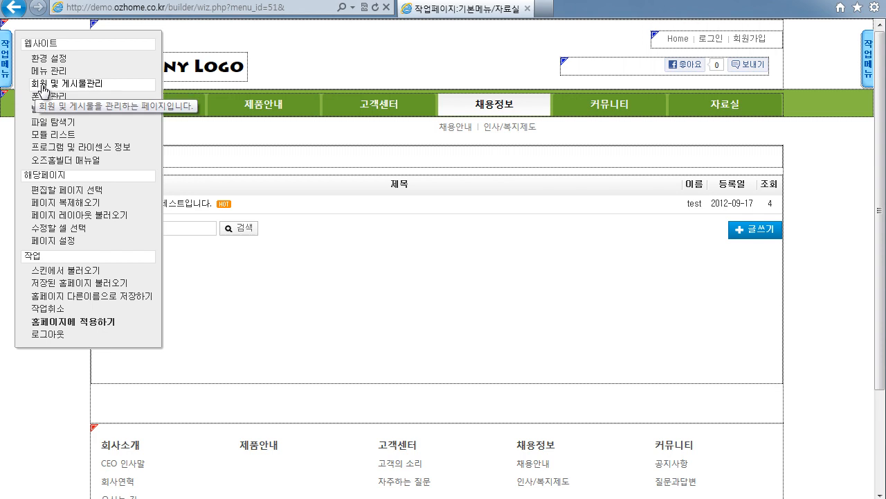
Open the member and post management page (회원 및 게시물관리) for the website.
left_click(70, 87)
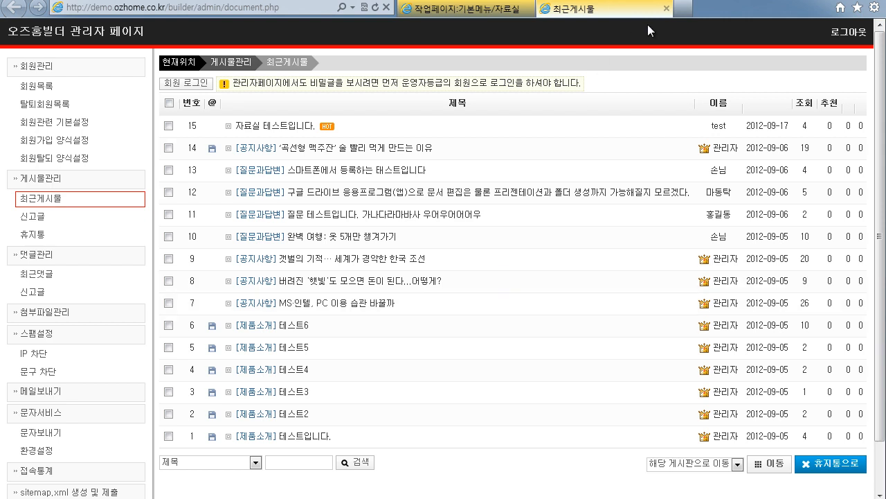
Load the admin page at demo.ozhome.co.kr/builder/admin/ in a new browser tab, and close that tab again.
left_click(683, 9)
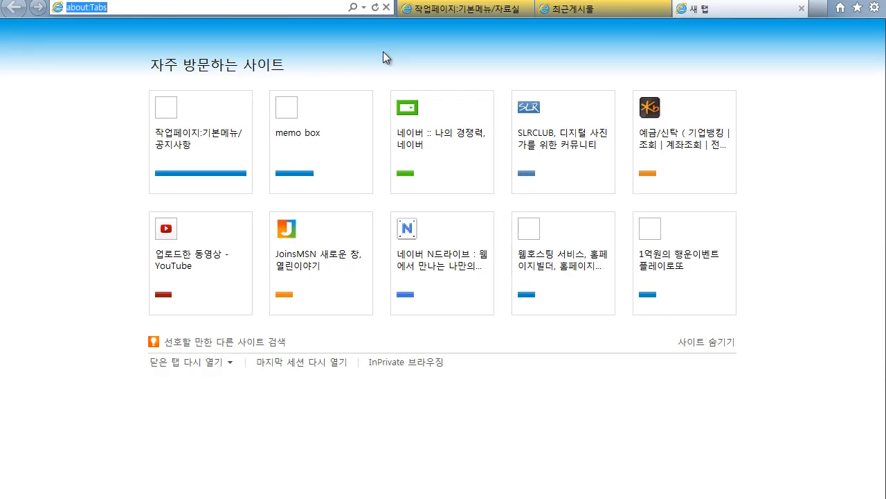
type("demo.ozhome.co.kr/builder/admin/")
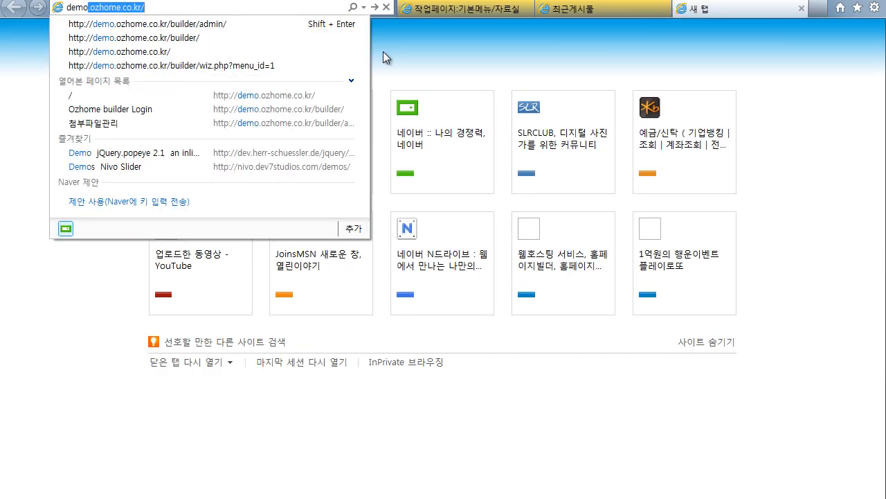
key("Down")
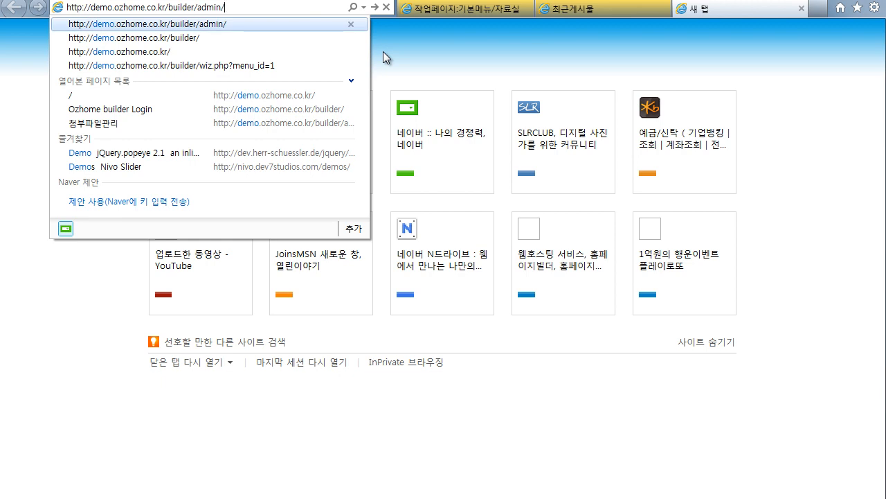
key("Return")
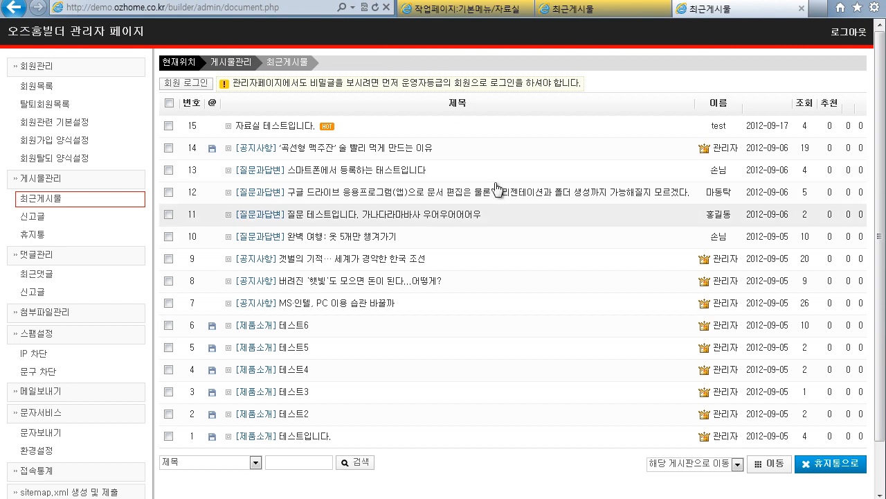
left_click(802, 9)
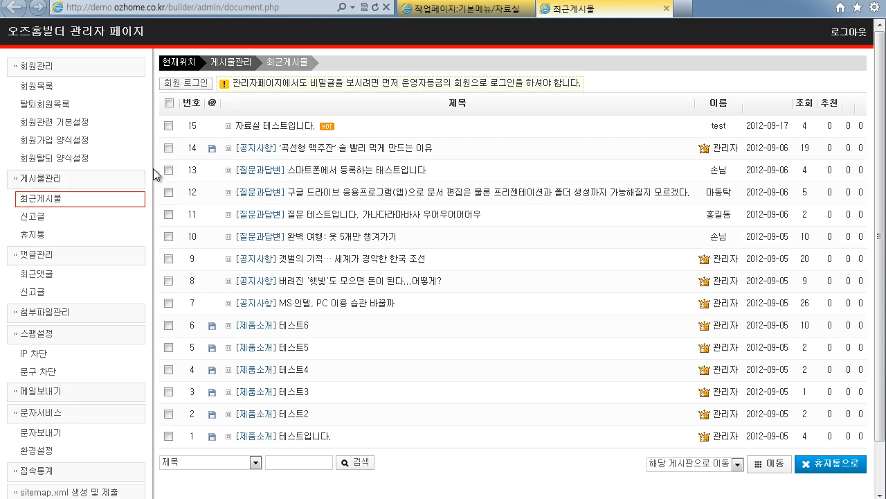
View the member list (회원목록) and the withdrawn member list (탈퇴회원목록).
left_click(43, 86)
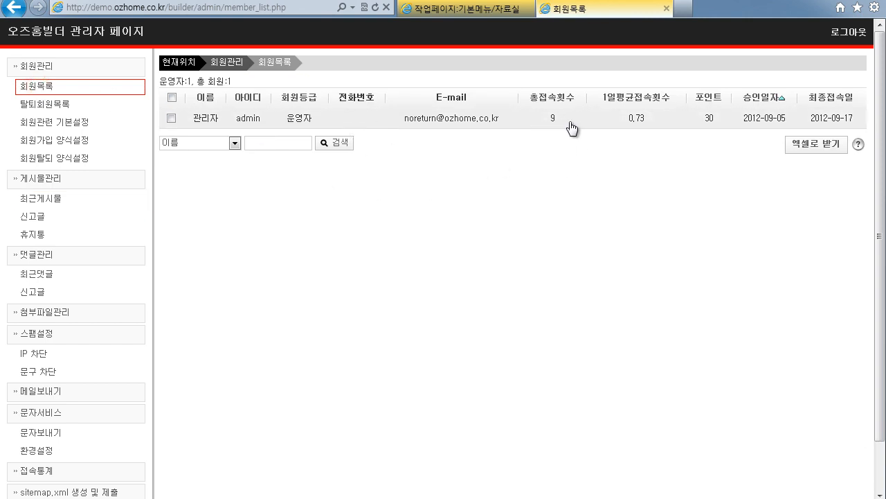
left_click(44, 104)
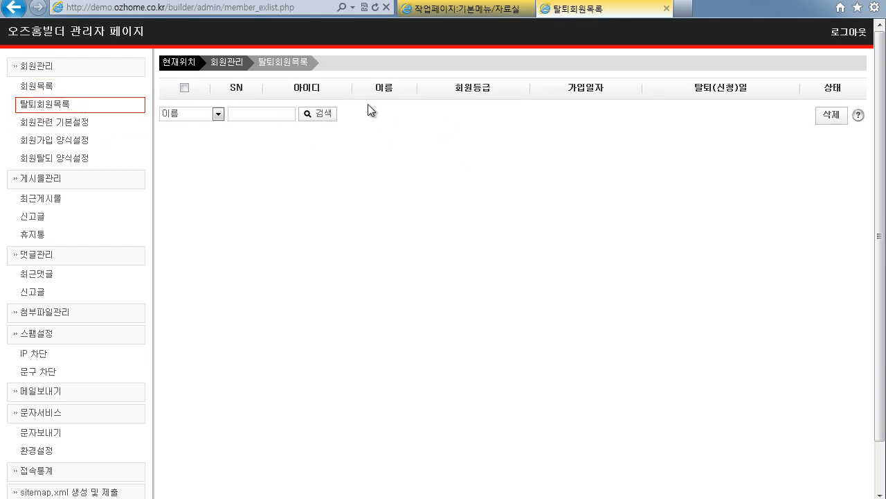
In the basic member settings (회원관련 기본설정), set the sign-up method to 관리자 승인후 가입.
left_click(43, 122)
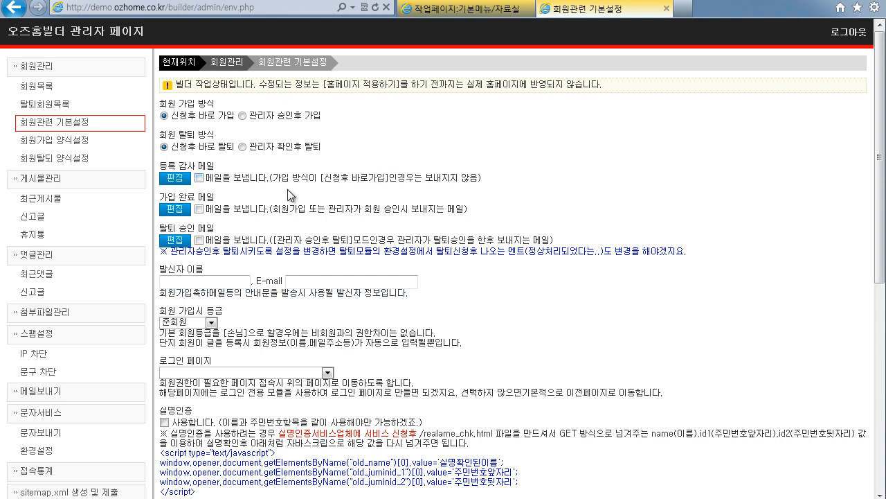
scroll(272, 277, "down", 3)
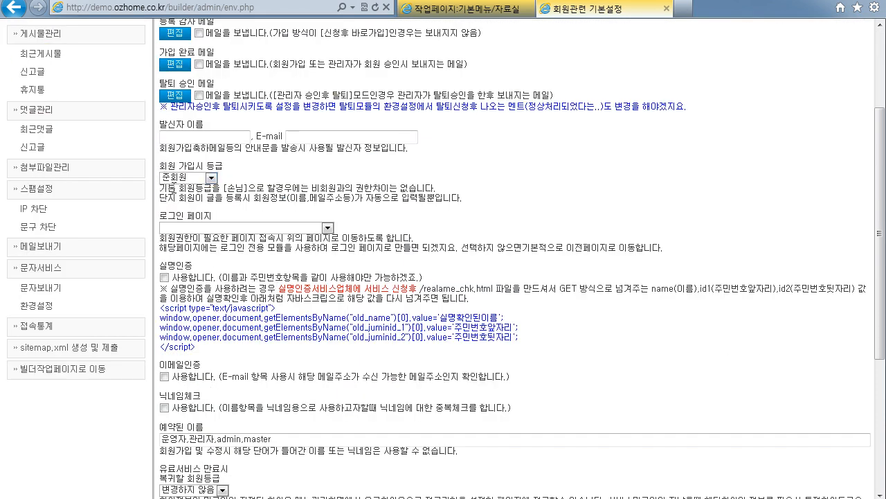
scroll(363, 184, "up", 3)
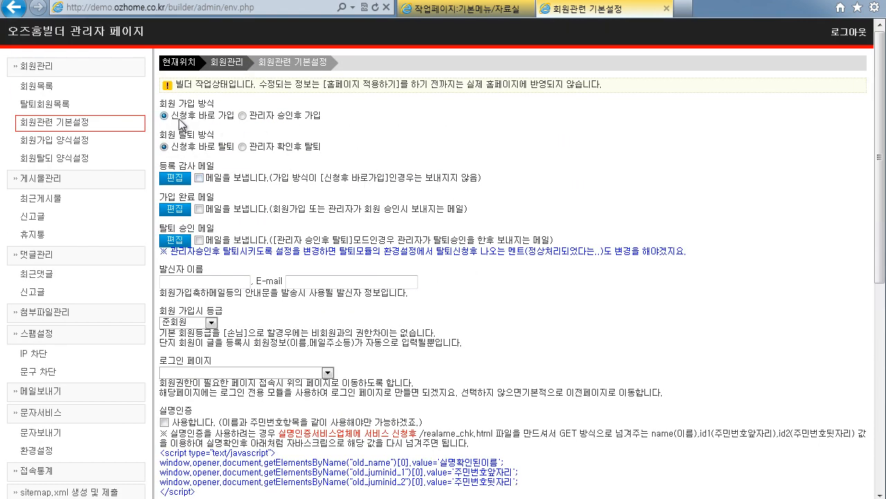
left_click(241, 116)
scroll(241, 116, "down", 2)
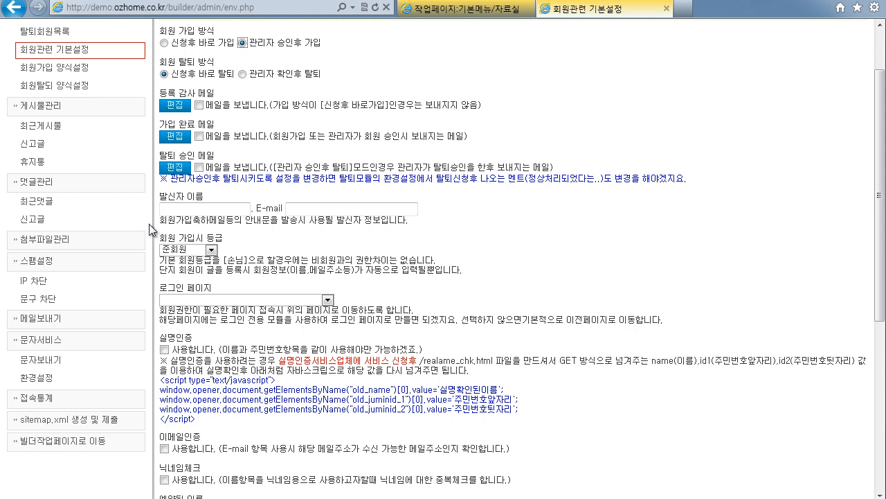
scroll(306, 225, "up", 2)
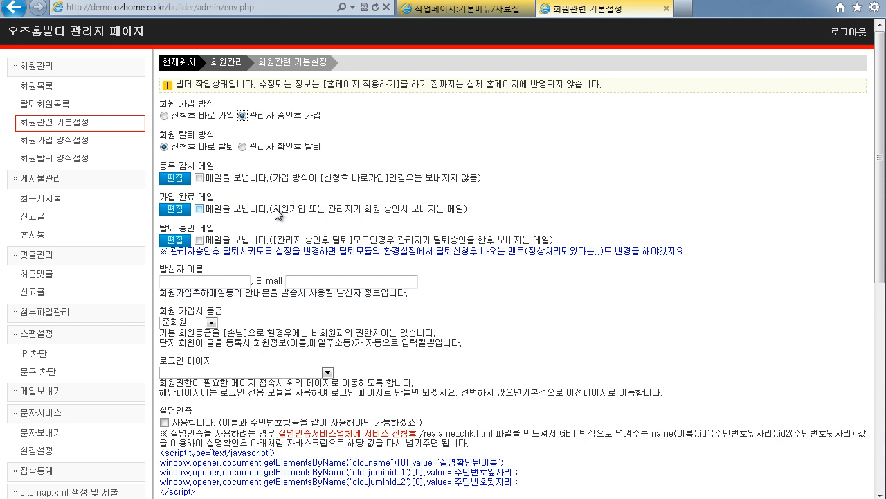
Examine the sender name and e-mail fields and the member grades available for new sign-ups.
scroll(277, 216, "down", 2)
left_click(220, 208)
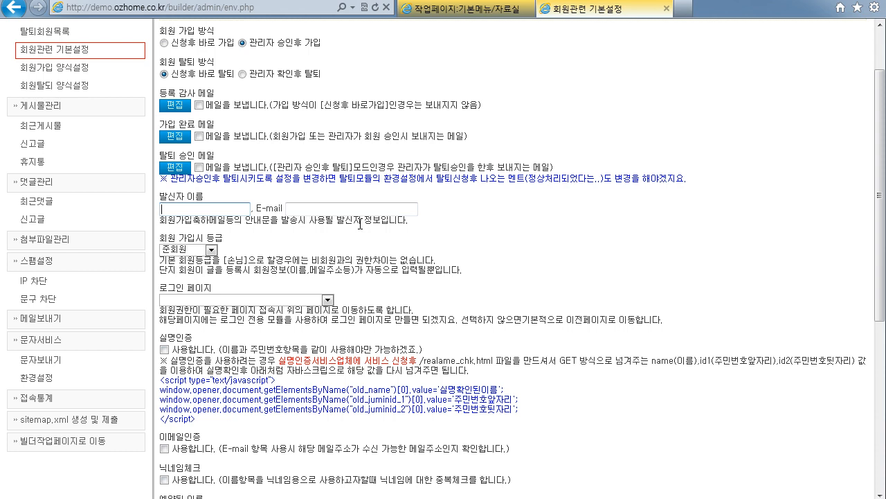
left_click(317, 208)
left_click(316, 207)
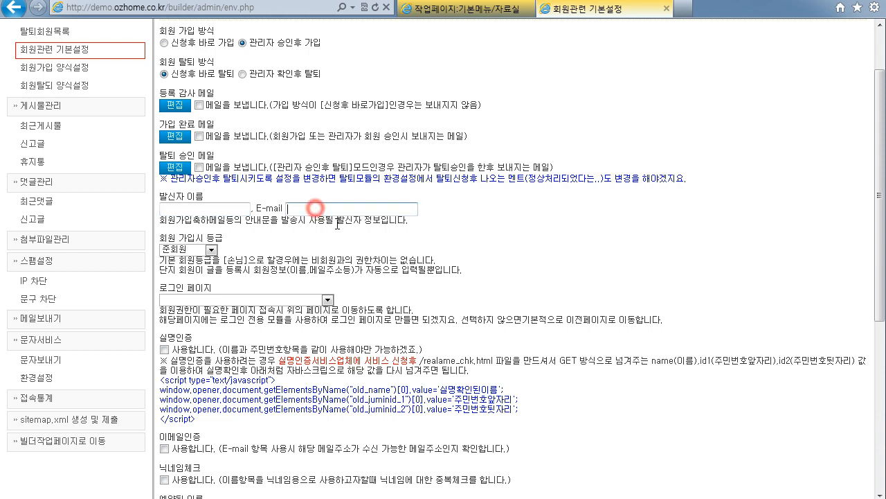
scroll(315, 208, "down", 2)
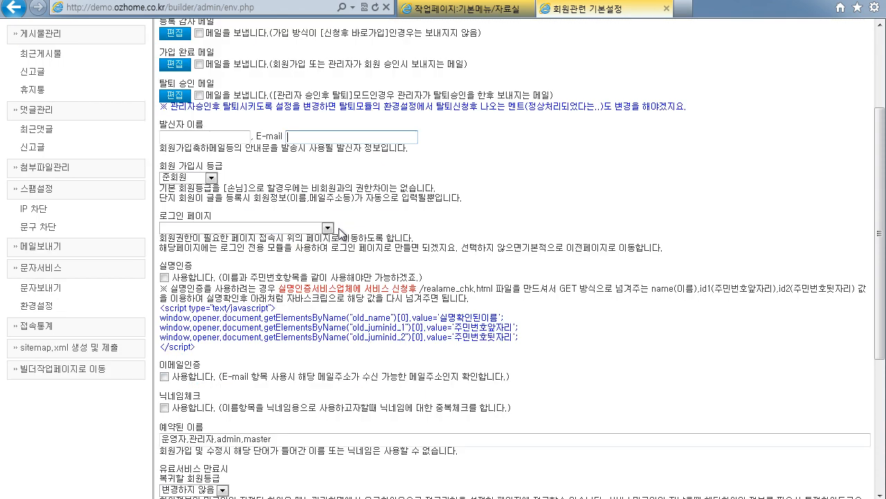
left_click(211, 178)
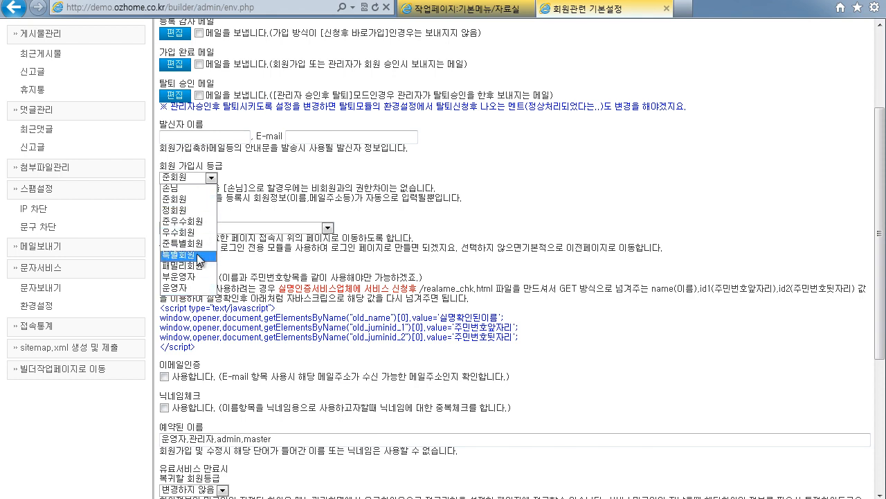
Set the login page (로그인 페이지) to the 로그인 page under 상단보조메뉴.
scroll(261, 211, "up", 3)
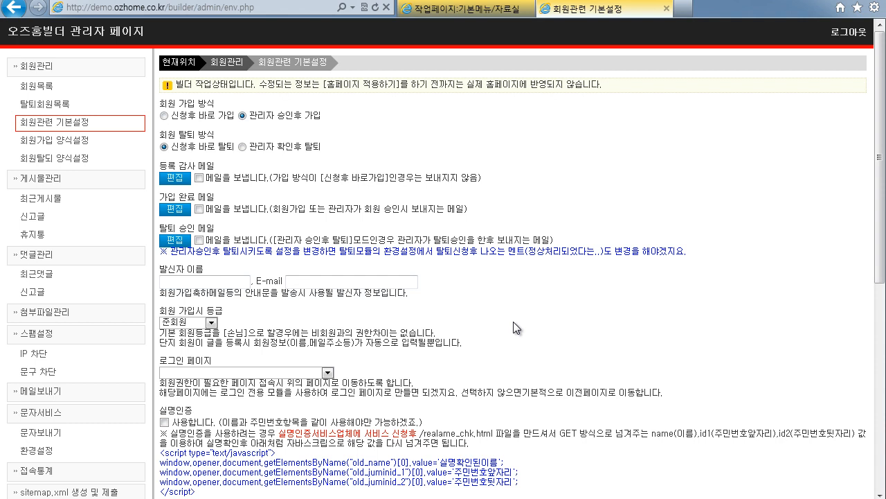
left_click(330, 372)
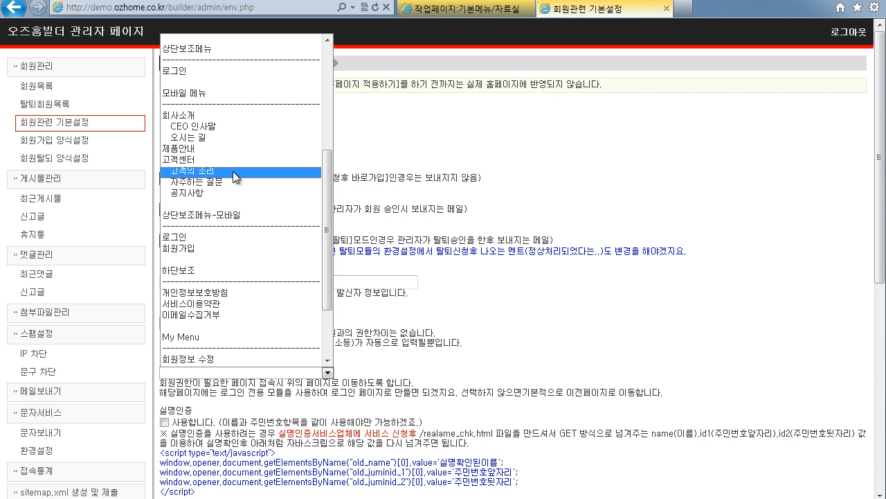
scroll(232, 171, "up", 4)
scroll(233, 178, "up", 2)
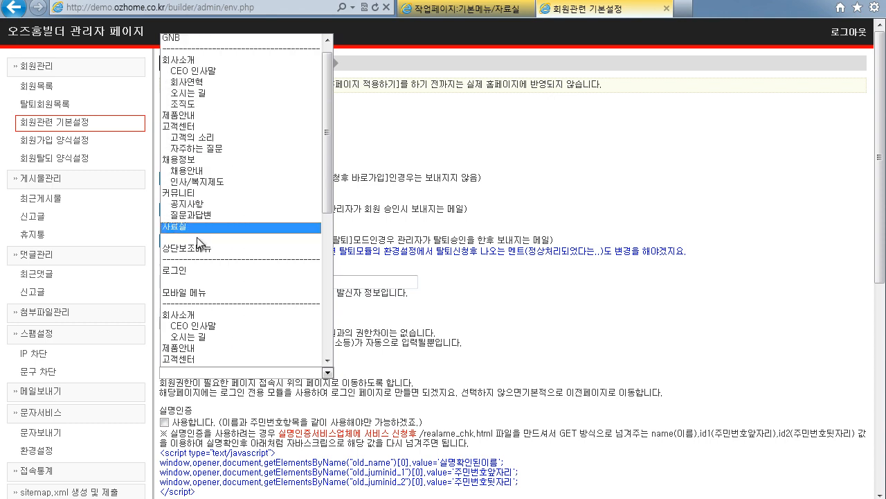
left_click(178, 271)
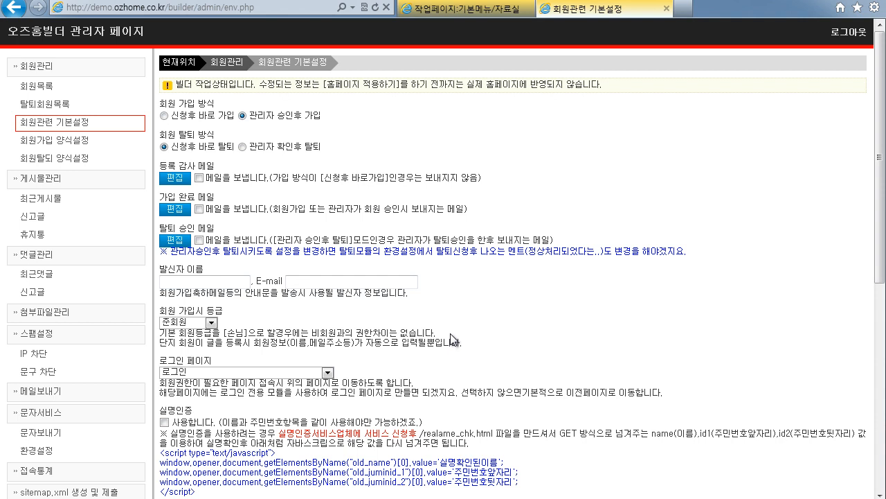
Enable real-name verification (실명인증), highlight its sample script, and disable the option again.
scroll(454, 341, "down", 2)
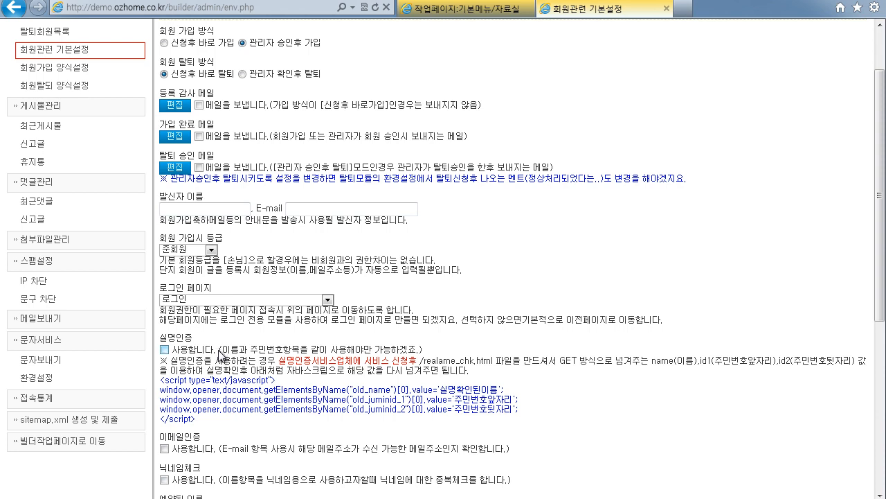
left_click(165, 349)
left_click_drag(162, 382, 229, 419)
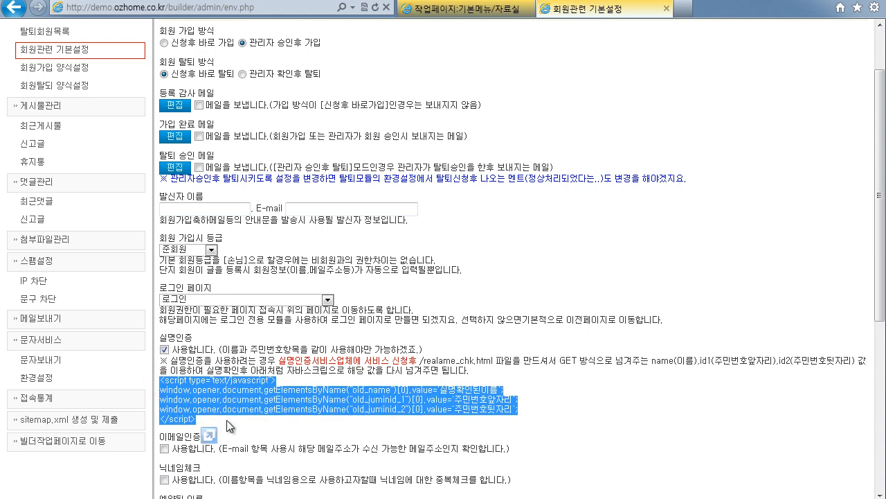
left_click(229, 419)
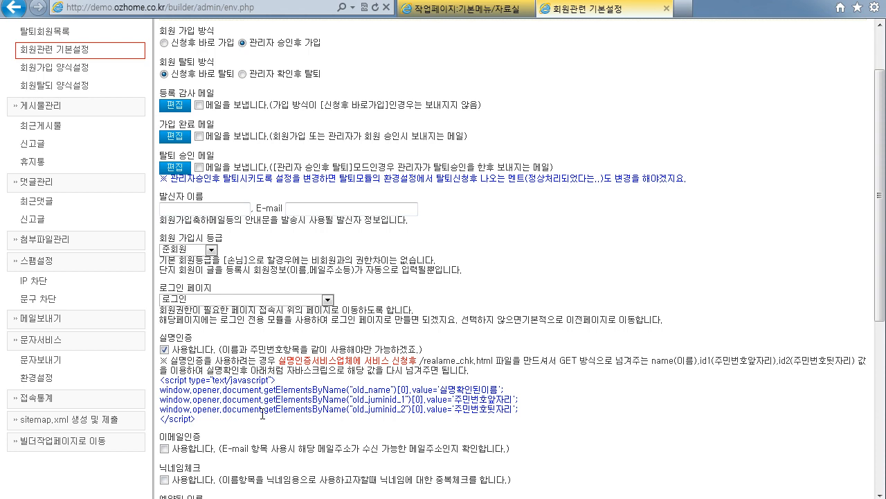
left_click(164, 350)
Try the nickname duplicate check option (닉네임체크) and leave it disabled.
scroll(237, 366, "down", 3)
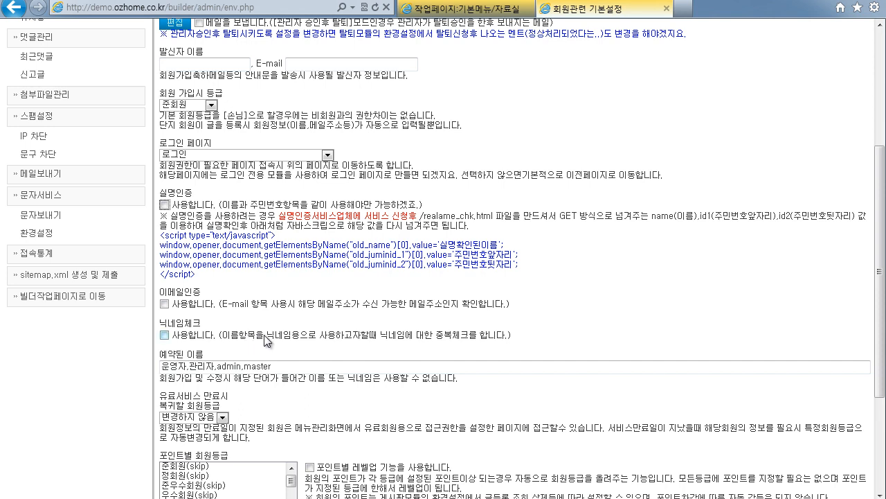
left_click(186, 336)
scroll(347, 332, "down", 5)
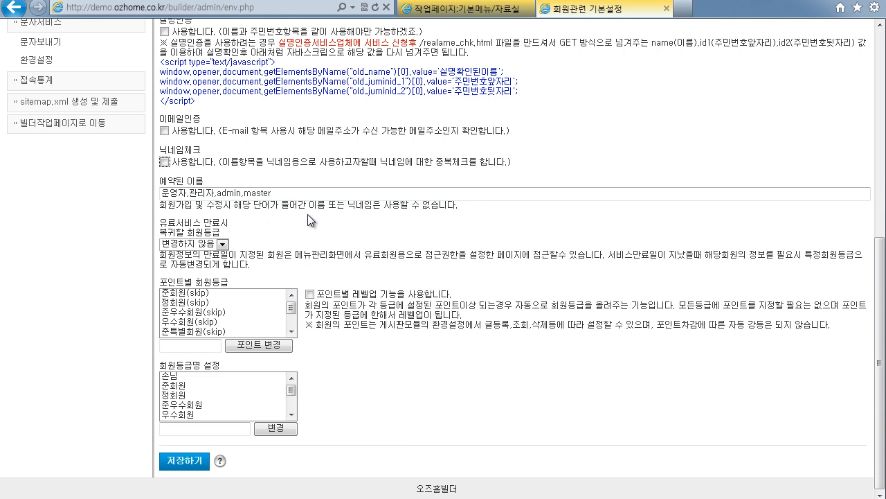
Set the grade members revert to when their paid service expires to 정회원.
left_click(222, 244)
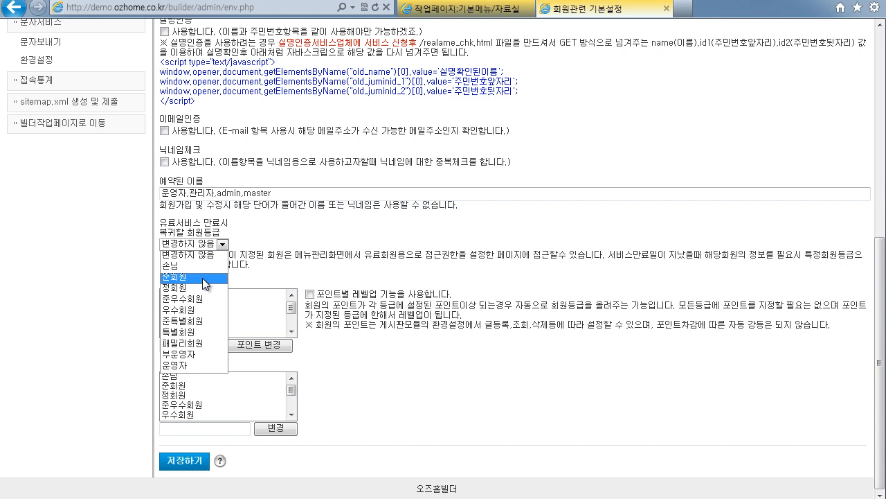
left_click(263, 242)
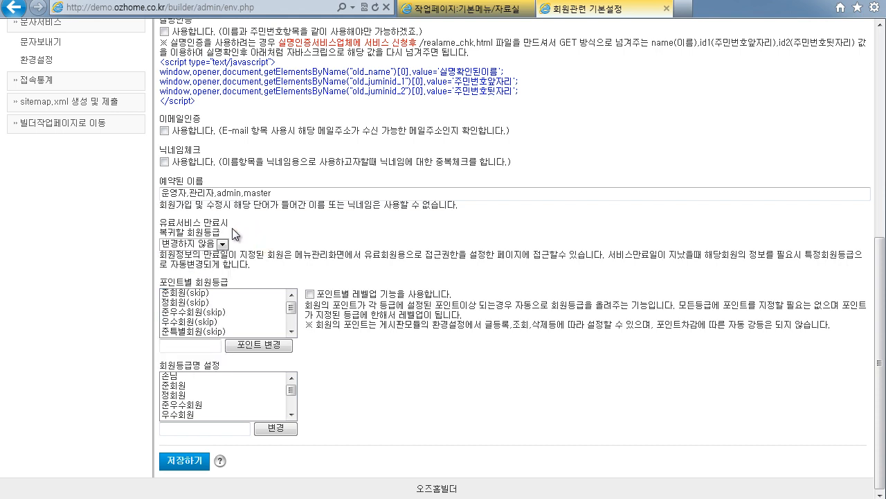
left_click(223, 244)
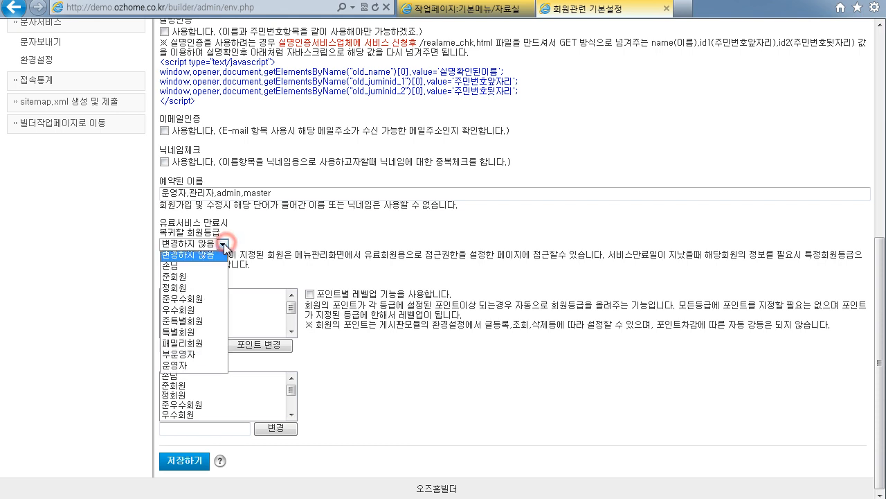
left_click(183, 289)
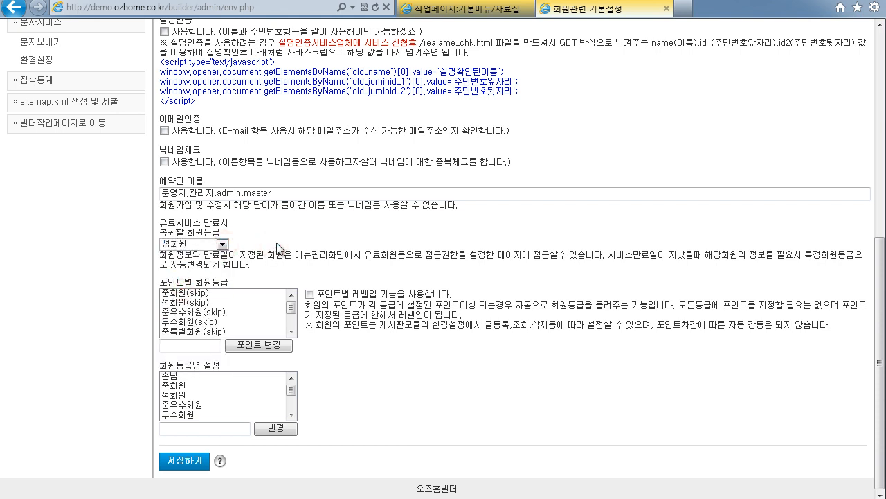
Change the grade that applies after paid service expiry to 준회원.
left_click(222, 245)
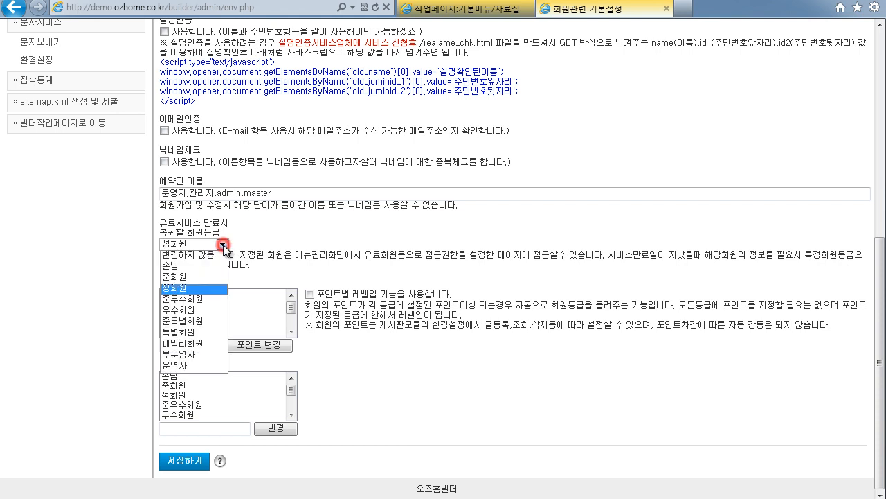
left_click(188, 275)
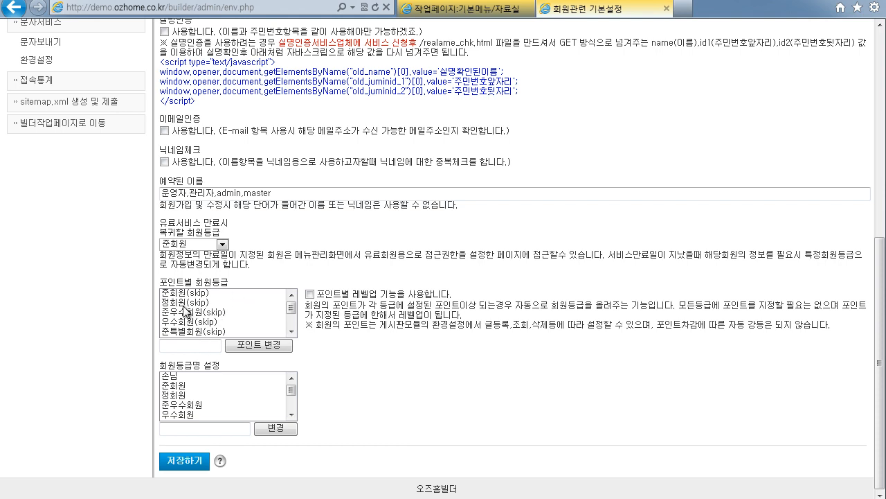
Set the point threshold for the 정회원 grade to 100 in the point-based member grades.
left_click(182, 303)
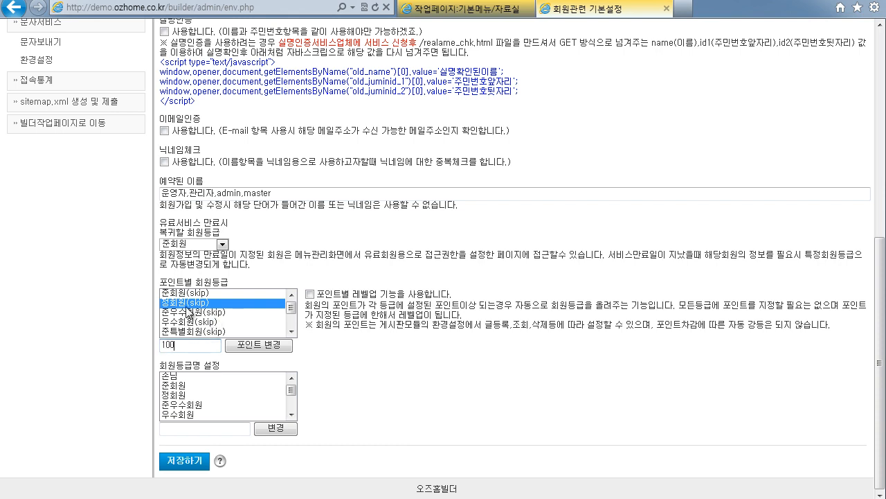
left_click(249, 344)
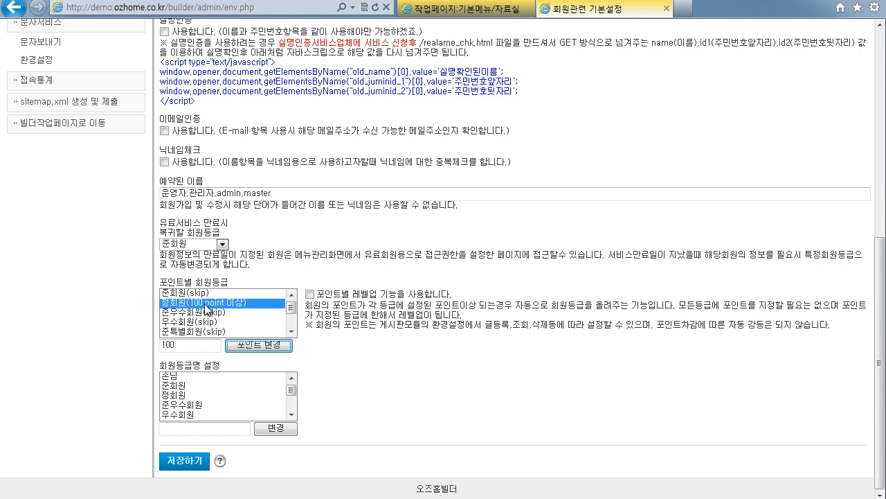
left_click(341, 365)
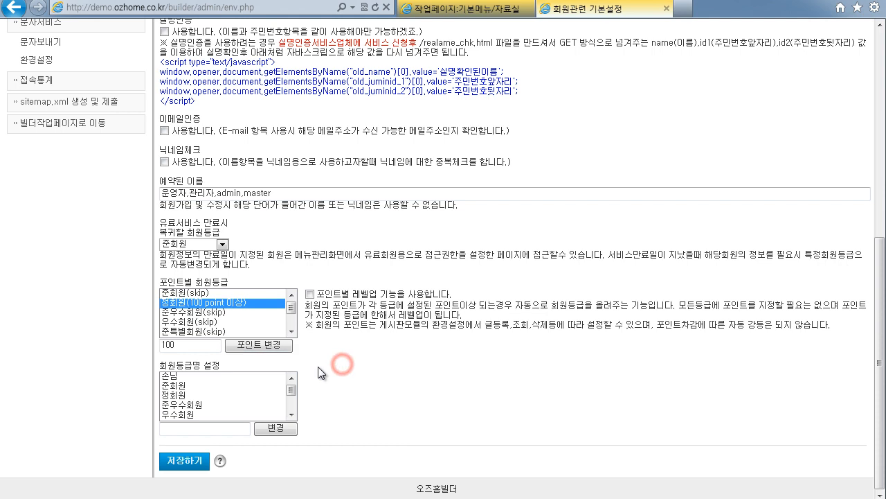
Open the name of the 준회원 grade for editing in the member grade name settings (회원등급명 설정).
mouse_move(293, 387)
left_mouse_down()
mouse_move(292, 410)
mouse_move(291, 383)
left_mouse_up()
left_click(182, 385)
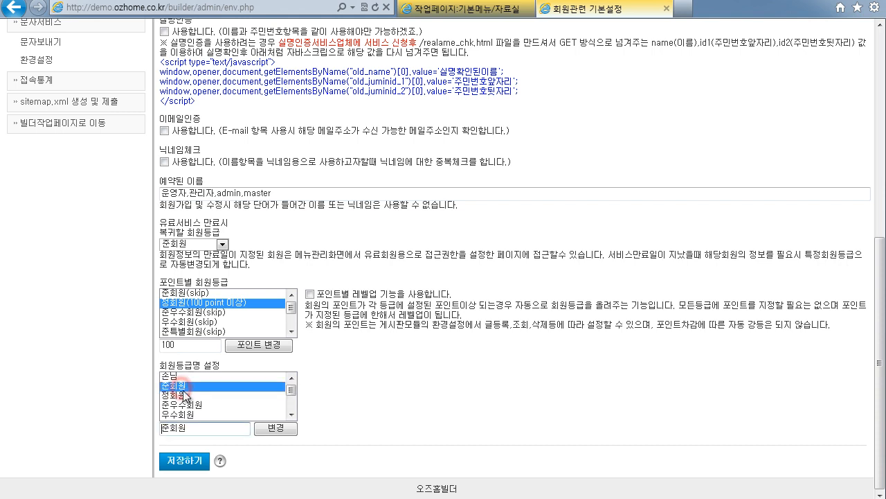
left_click(200, 427)
double_click(200, 427)
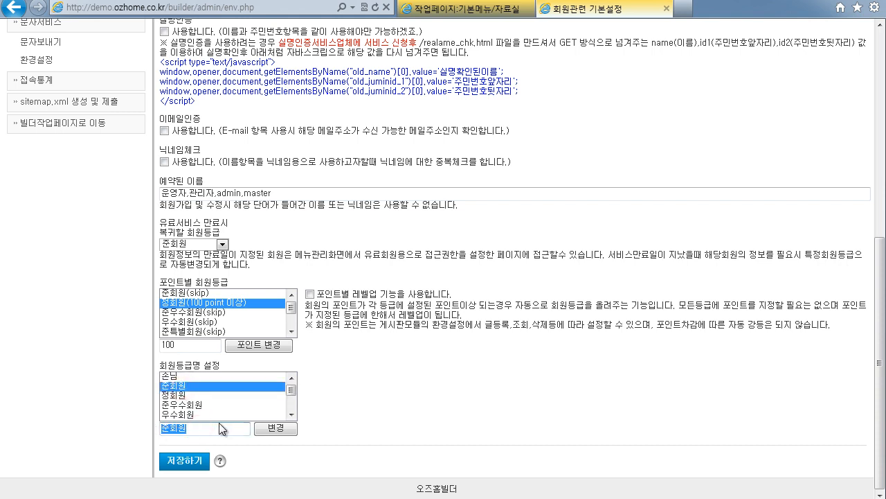
left_click(255, 433)
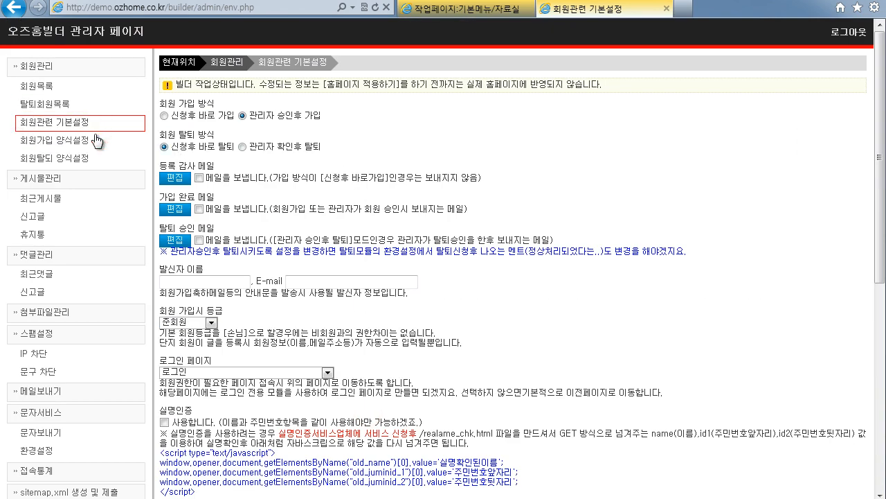
Open the sign-up form settings (회원가입 양식설정) and examine the whole list of form items.
left_click(33, 140)
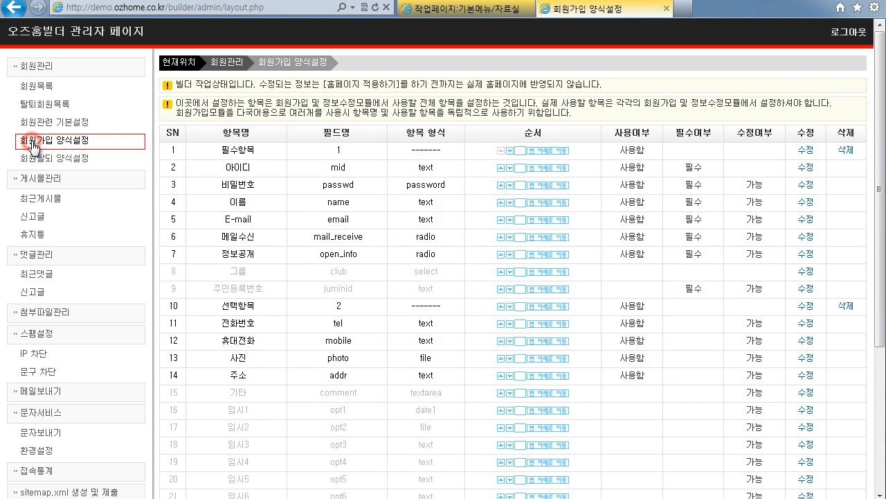
scroll(376, 210, "down", 3)
scroll(381, 258, "up", 3)
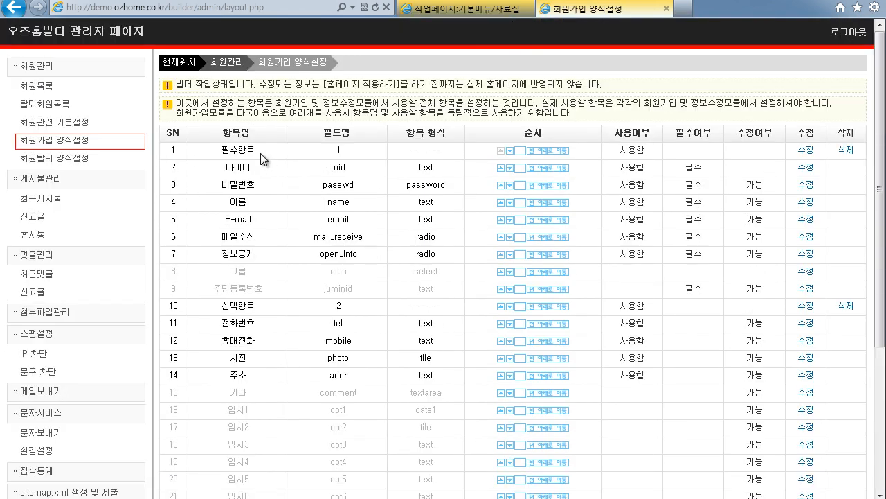
scroll(272, 296, "down", 3)
scroll(269, 301, "up", 3)
scroll(238, 139, "down", 3)
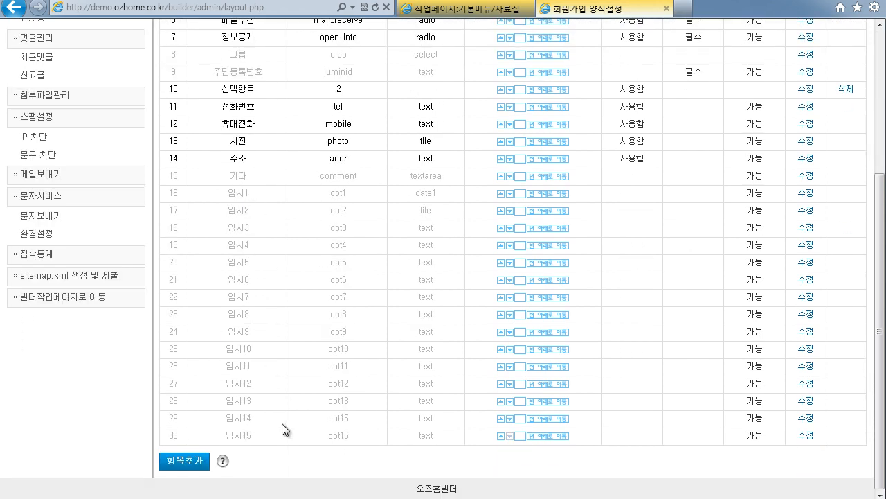
scroll(374, 384, "up", 3)
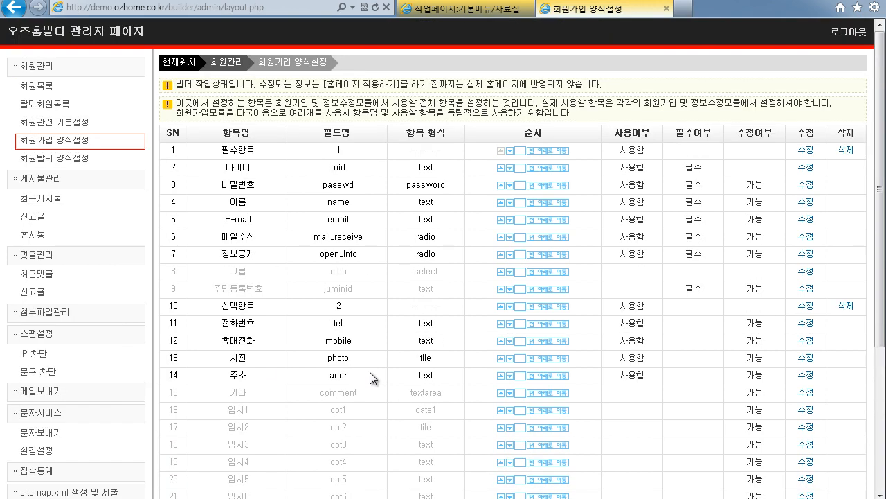
Try changing the 임시4 item's type to Checkbox and adding a choice, and close its editor without saving.
scroll(367, 298, "down", 2)
left_click(806, 316)
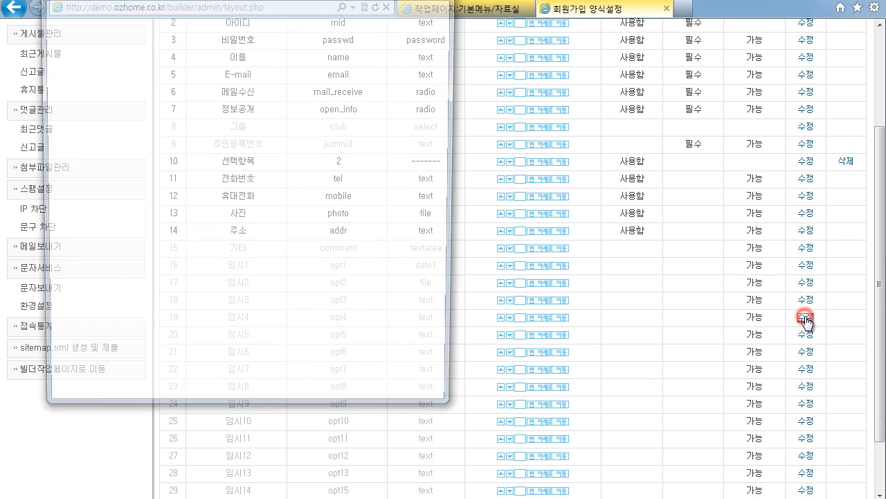
double_click(90, 19)
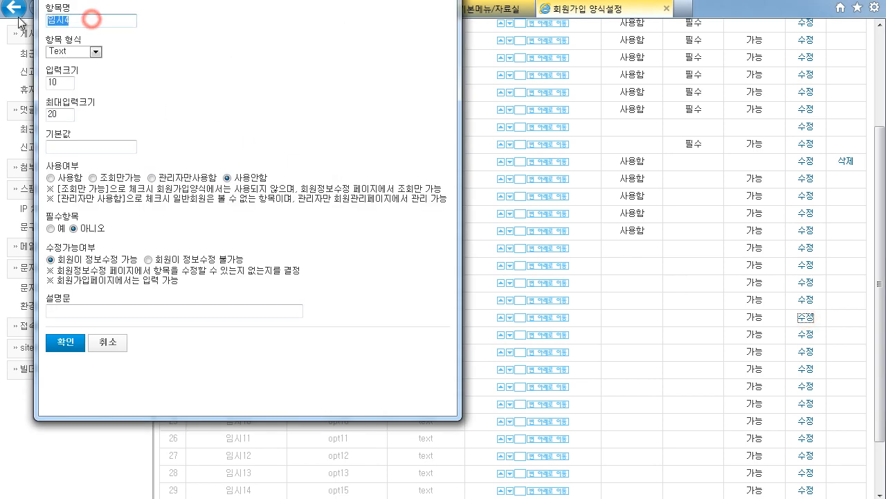
left_click(93, 52)
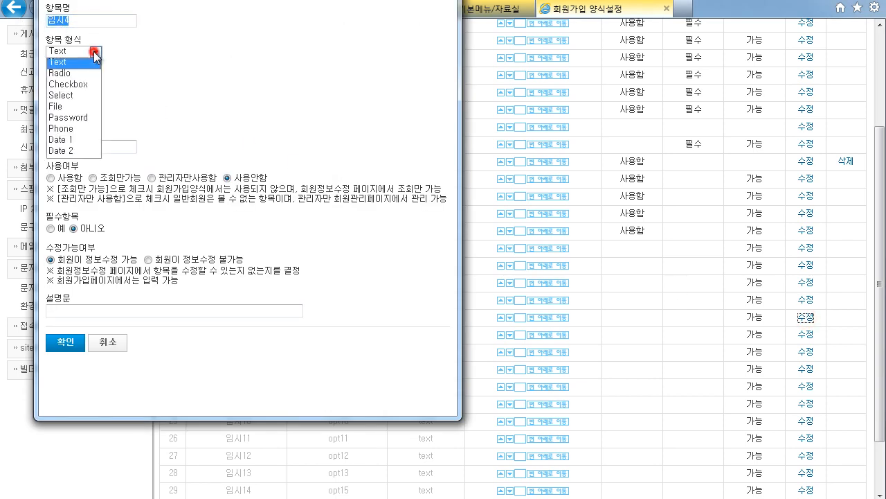
left_click(68, 84)
left_click(148, 83)
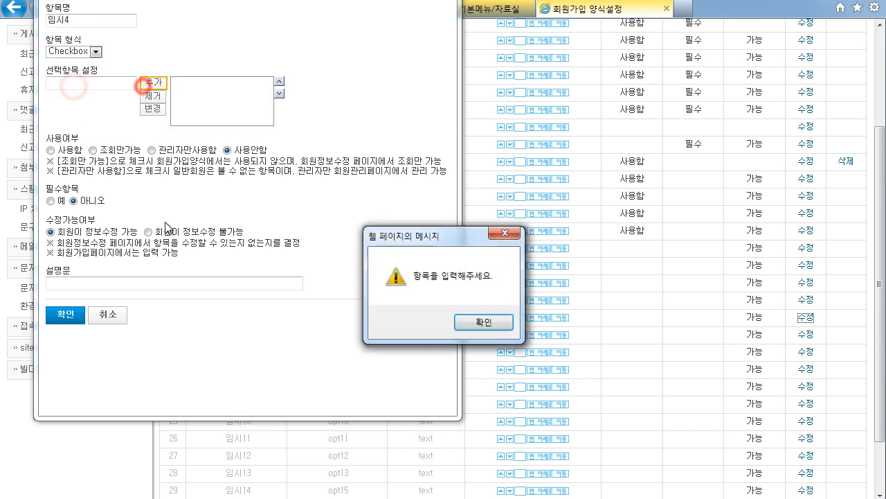
left_click(481, 323)
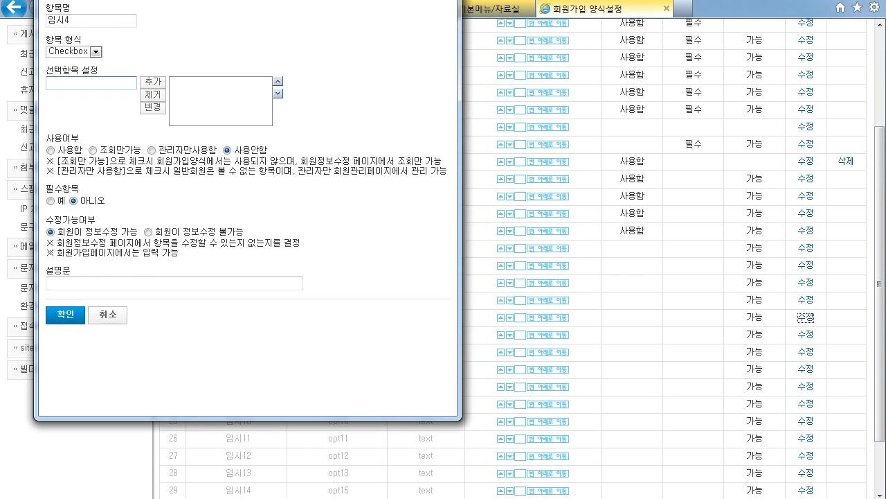
left_click(444, 1)
Look at the form for adding a new sign-up item (항목추가) and close it without adding anything.
scroll(395, 311, "down", 2)
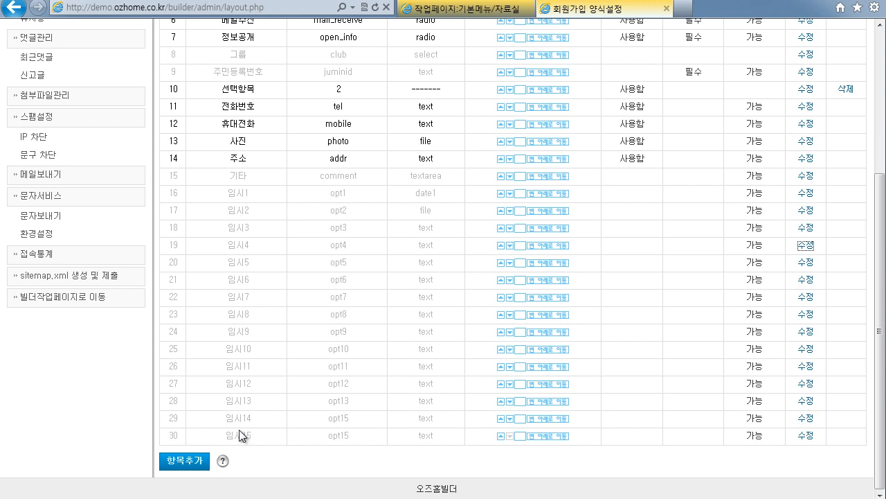
left_click(193, 462)
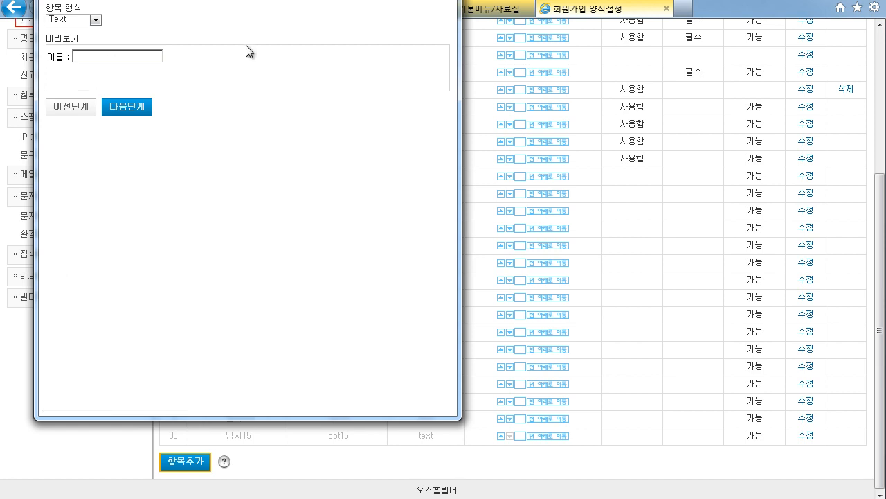
left_click_drag(359, 0, 612, 42)
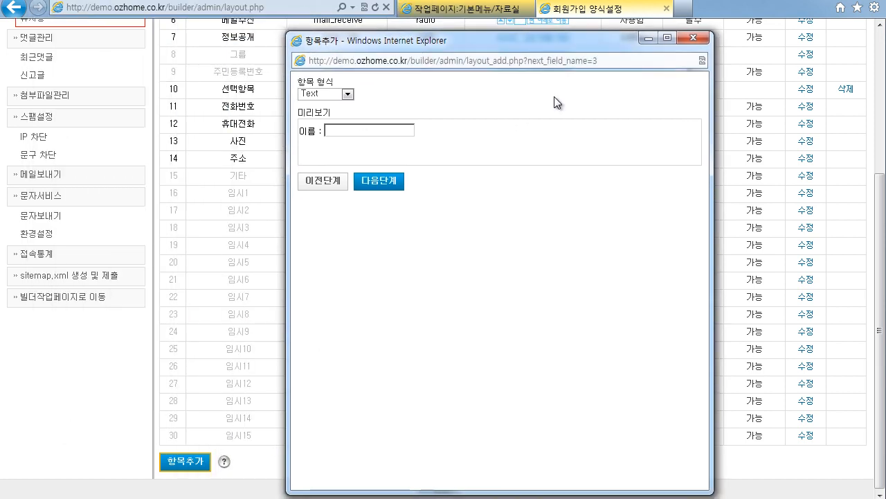
left_click(695, 37)
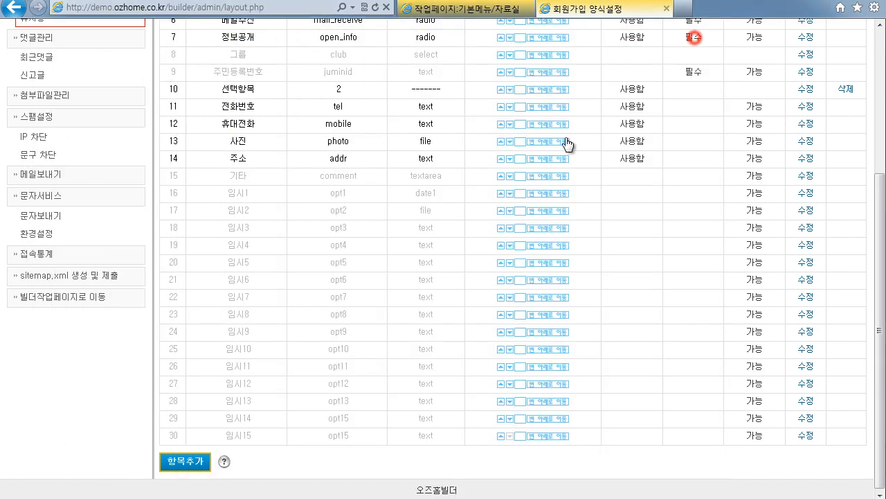
scroll(409, 272, "up", 1)
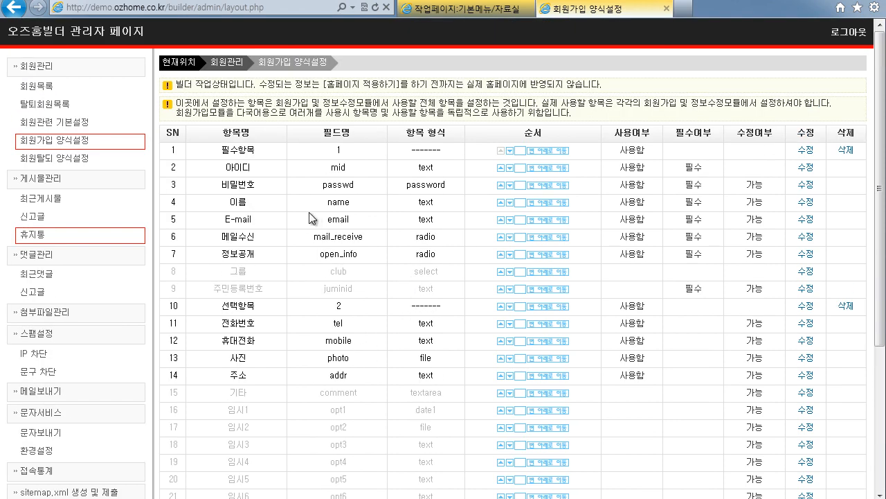
View the member withdrawal form settings (회원탈퇴 양식설정), and return to the sign-up form settings to review the items.
left_click(56, 160)
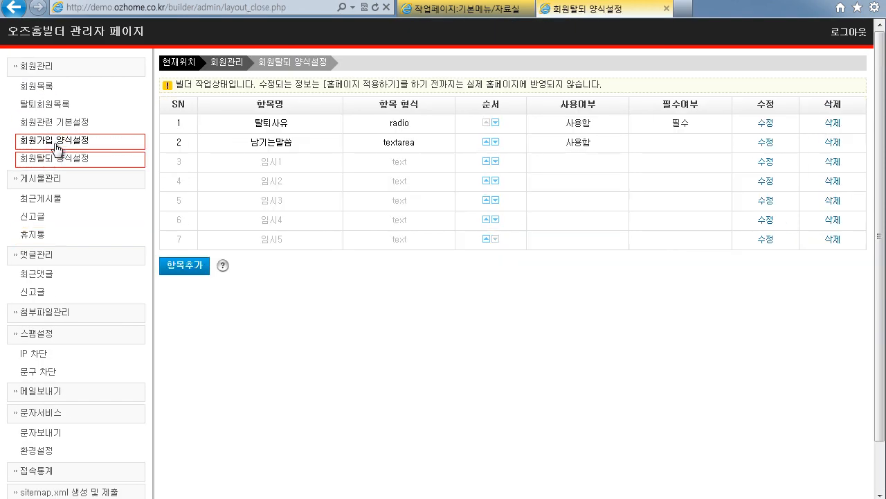
left_click(52, 140)
scroll(325, 249, "down", 3)
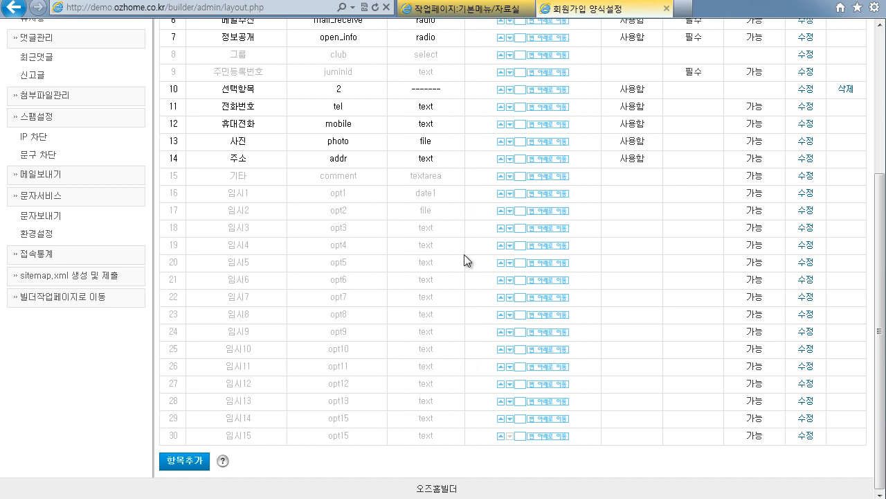
scroll(460, 277, "up", 2)
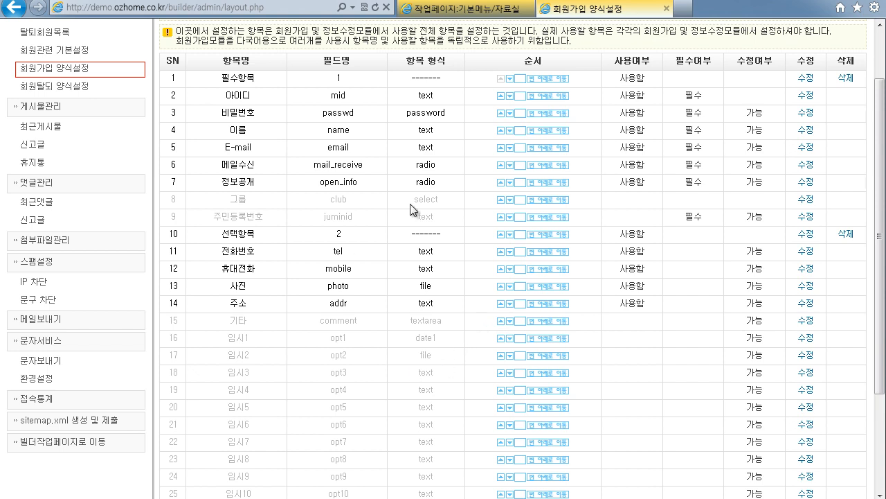
Switch to the builder work page and open the 회원가입 page to view its form.
left_click(450, 9)
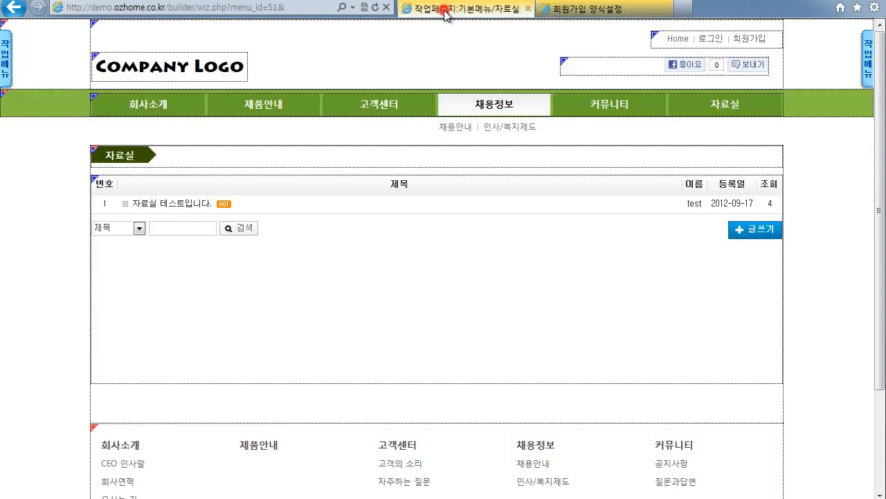
left_click(751, 39)
scroll(409, 222, "down", 3)
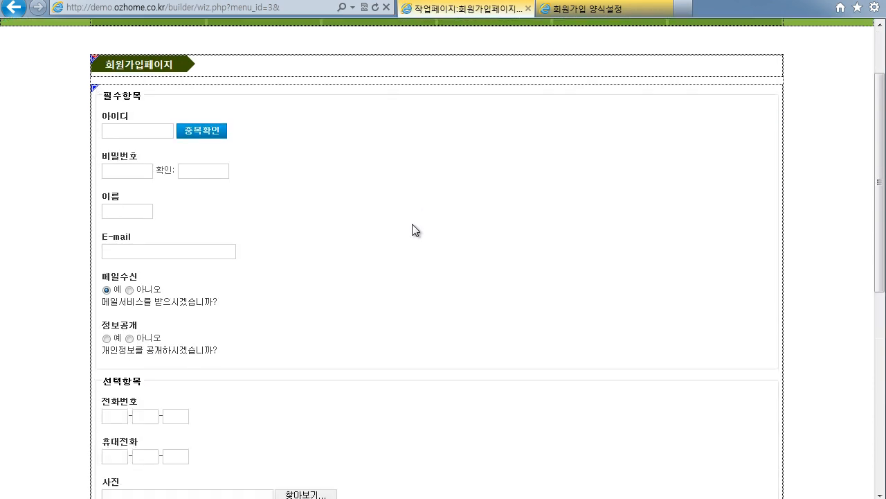
Open the item settings (항목설정) in the sign-up form module's configuration (모듈 환경설정).
right_click(352, 164)
left_click(376, 173)
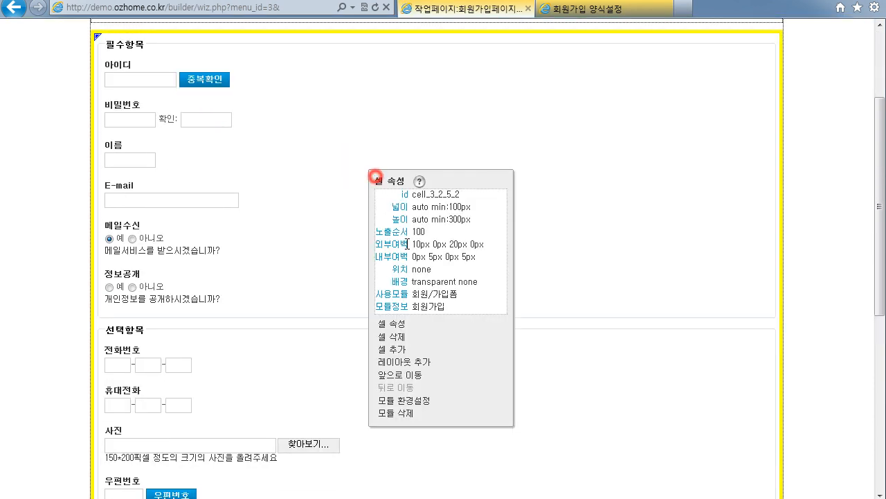
left_click(414, 401)
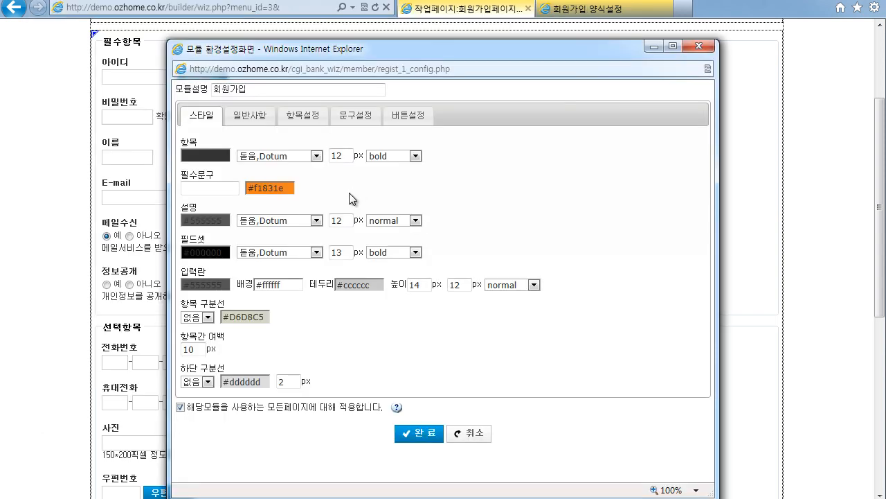
left_click(303, 115)
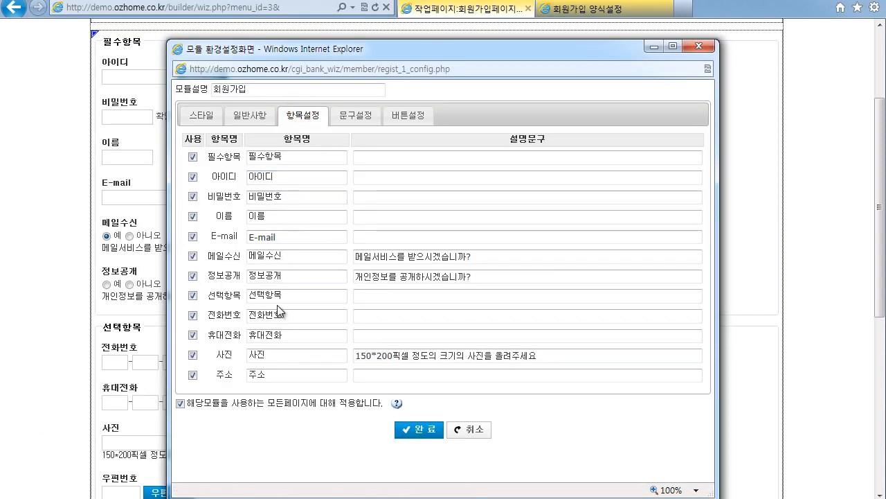
Compare the module's item settings with the page's sign-up form and the admin page's sign-up form item list.
left_click_drag(274, 49, 385, 40)
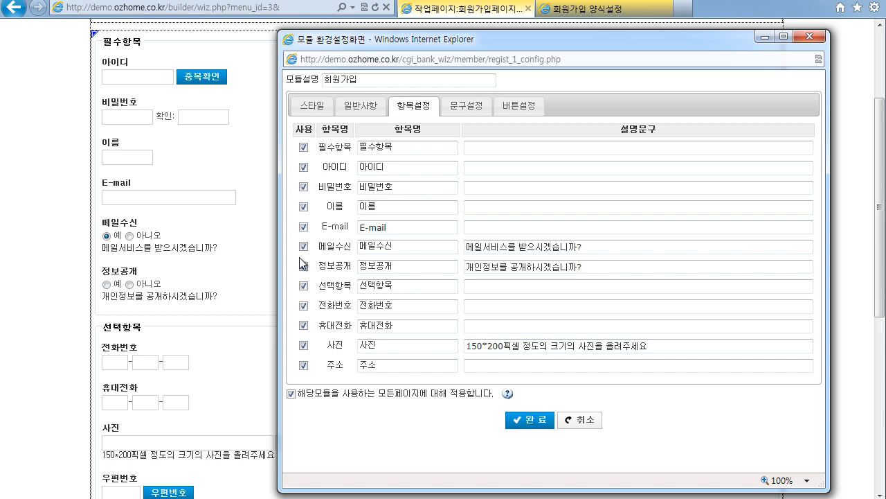
left_click_drag(341, 42, 568, 48)
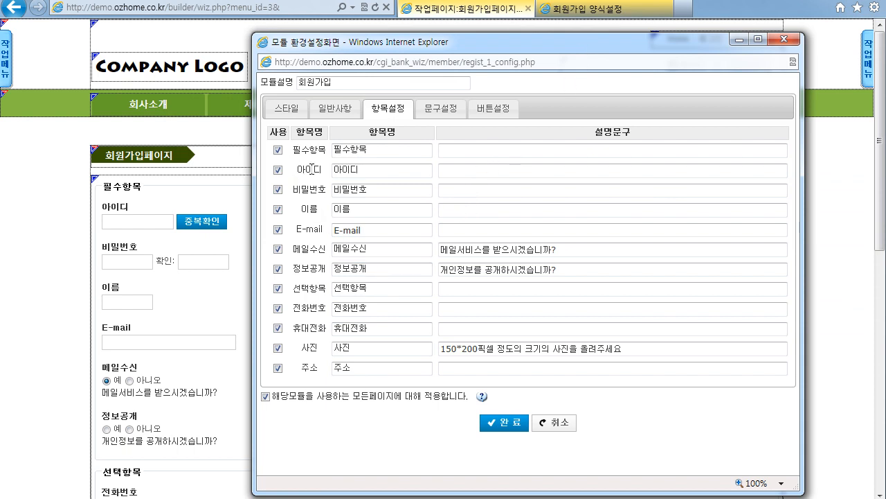
left_click(589, 9)
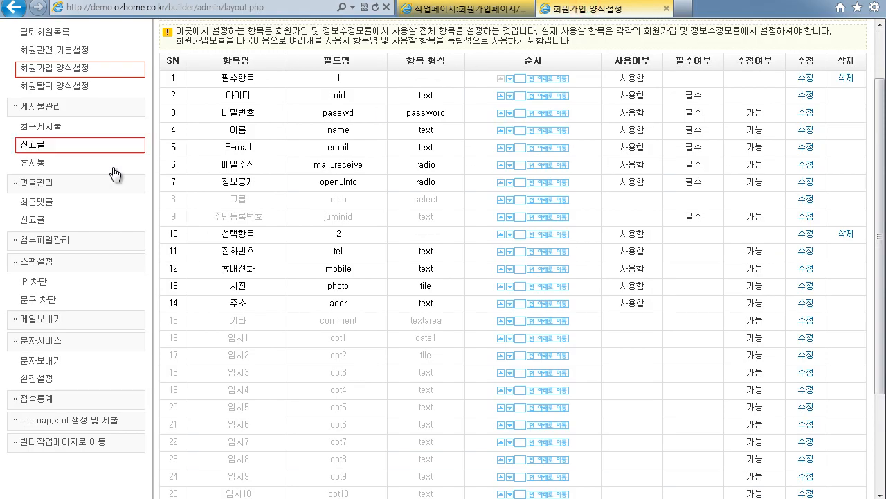
scroll(409, 159, "up", 2)
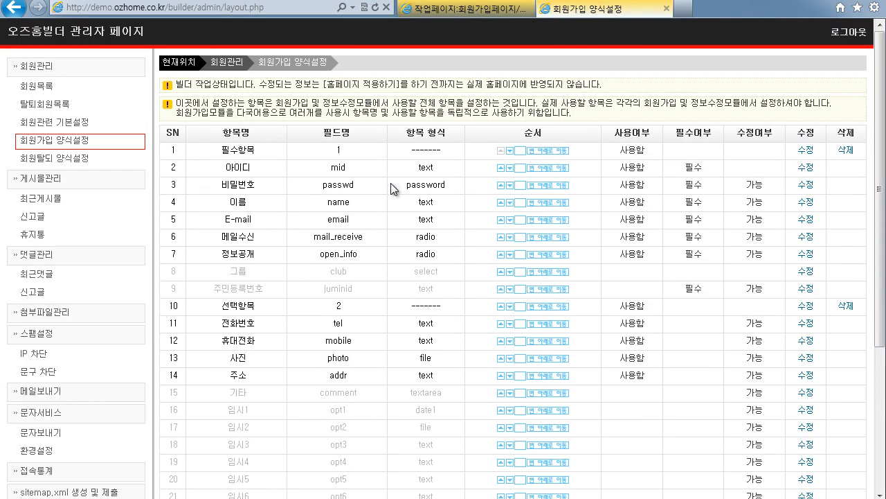
Set the display name of the 아이디 item to userid in the sign-up module's item settings.
left_click(471, 498)
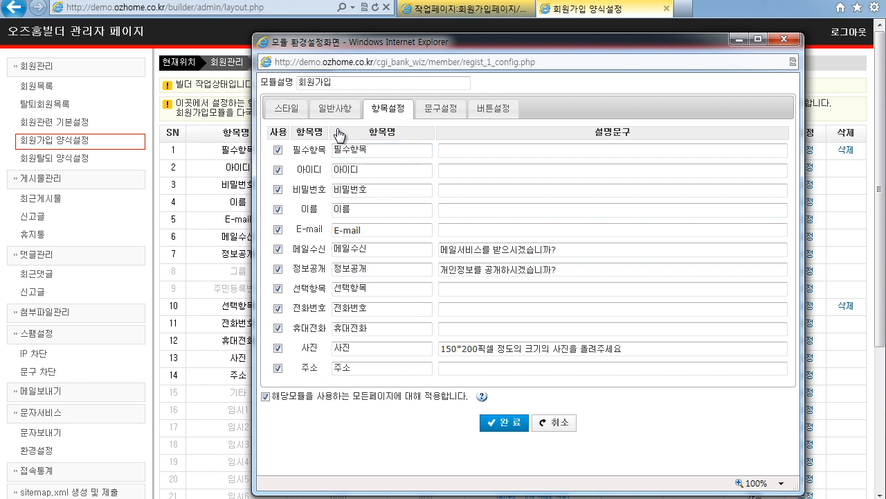
left_click_drag(374, 168, 289, 175)
type("userid")
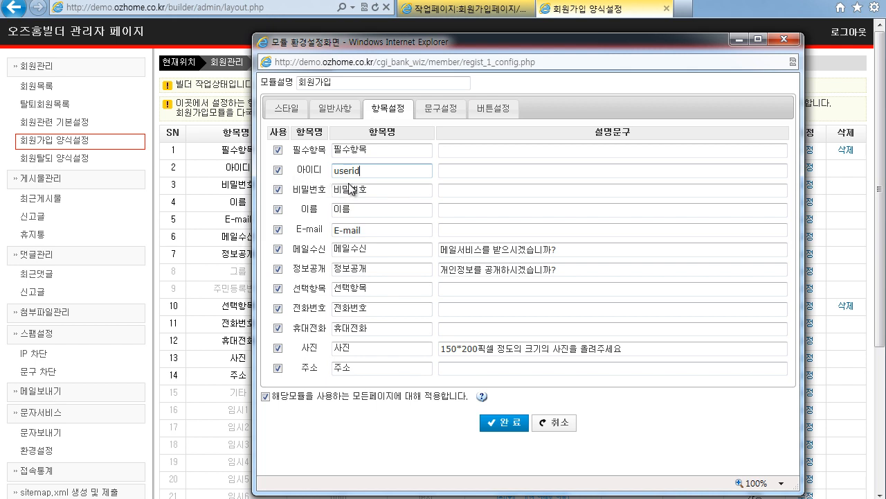
Disable the 선택항목, 전화번호 and 휴대전화 items in the sign-up module's item settings, and return to the admin page.
left_click(465, 9)
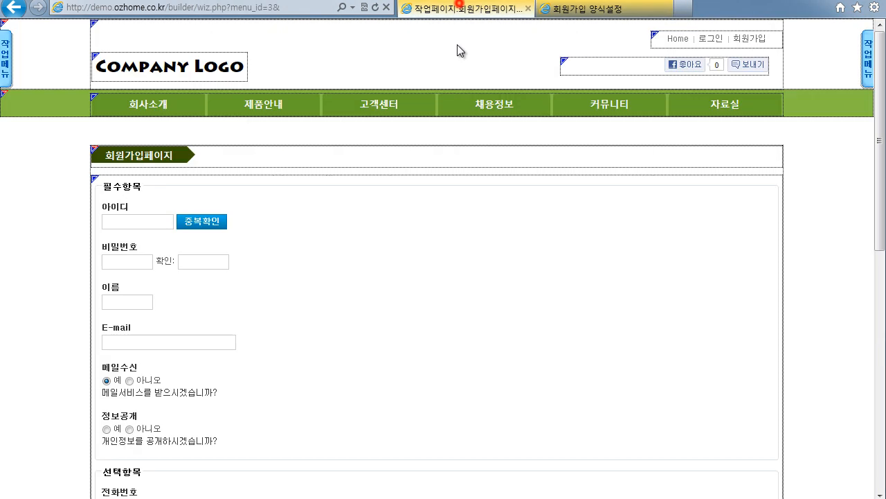
key("alt+Tab")
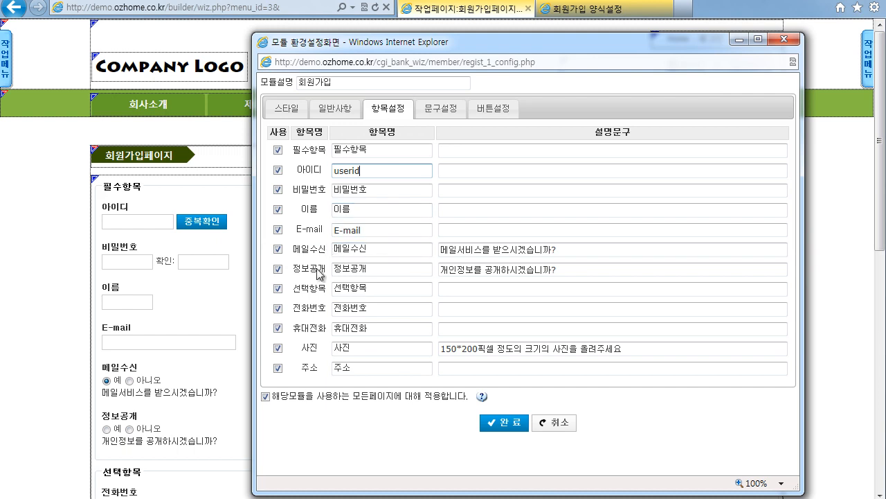
left_click(278, 288)
left_click(278, 309)
left_click(277, 329)
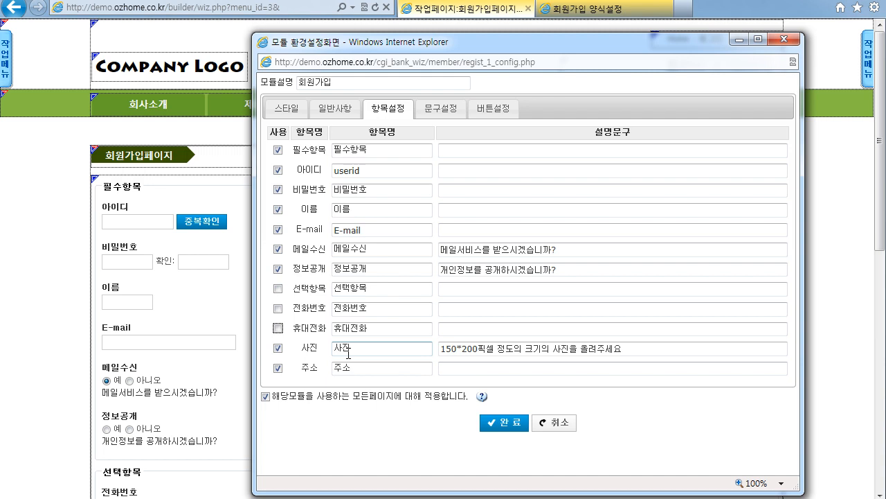
left_click(588, 8)
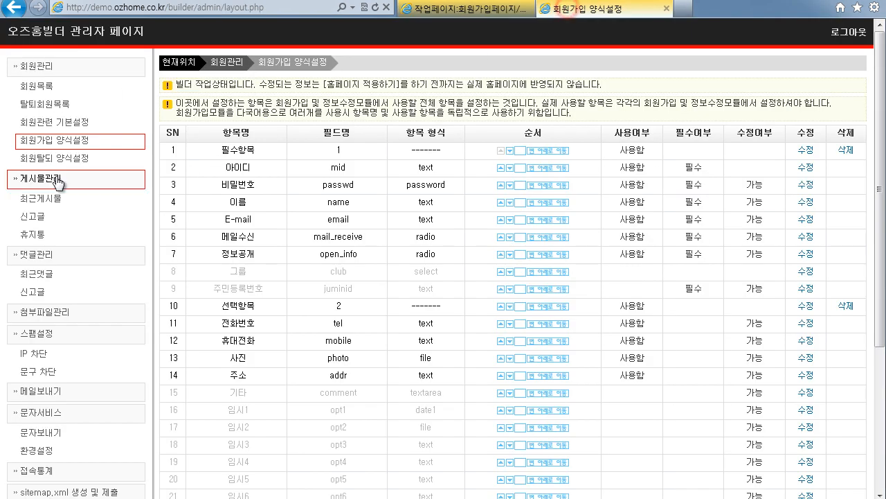
Close the sign-up module's configuration without applying it, and compare the sign-up page with the admin page's item list.
scroll(312, 247, "down", 3)
scroll(346, 444, "up", 2)
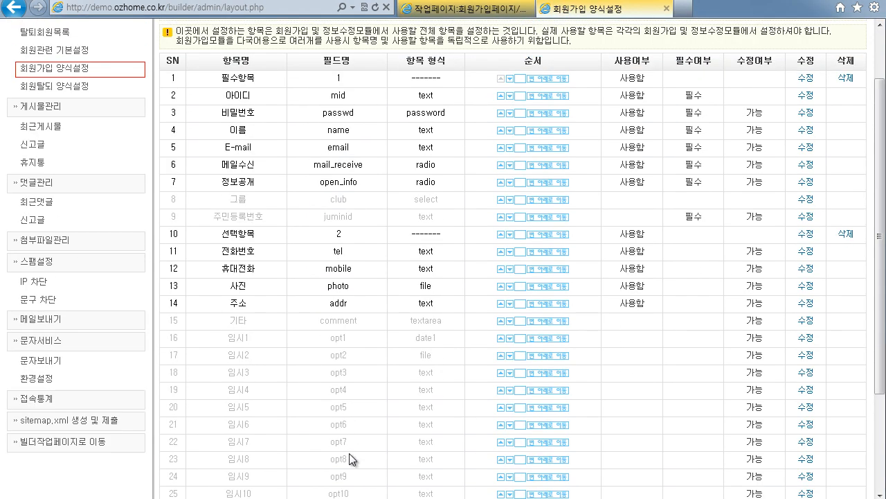
left_click(399, 498)
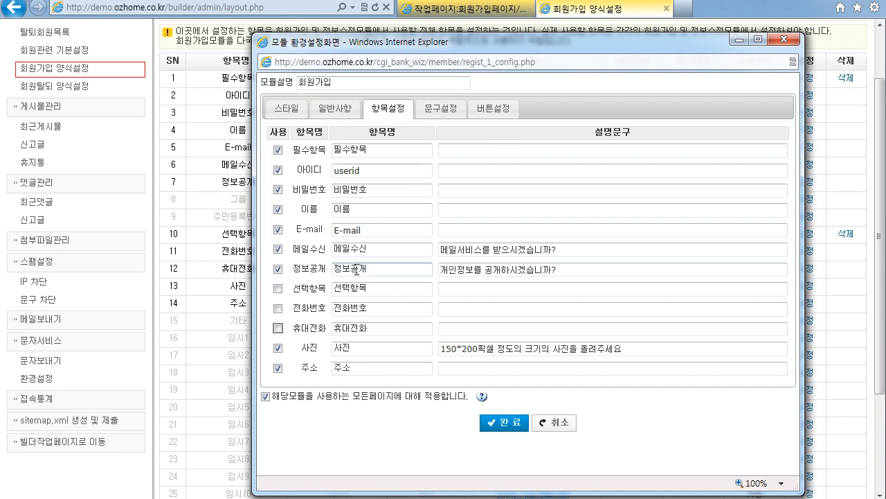
left_click(361, 214)
left_click(785, 40)
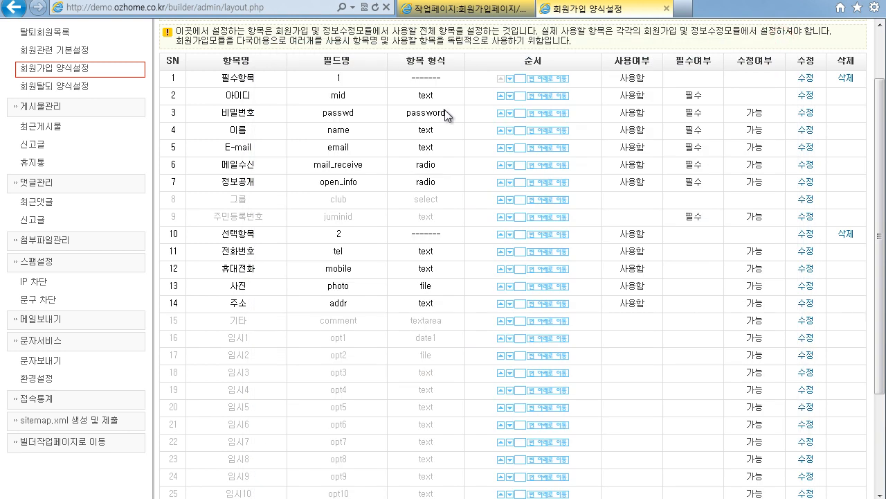
left_click(484, 14)
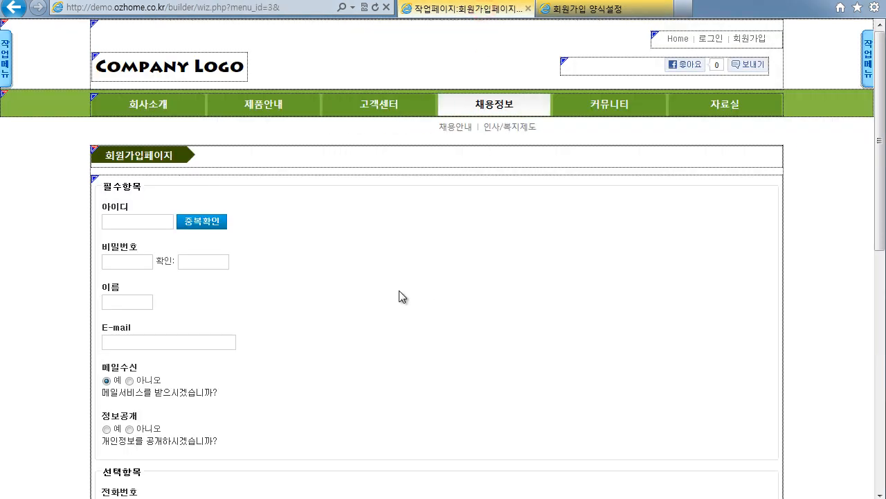
left_click(585, 12)
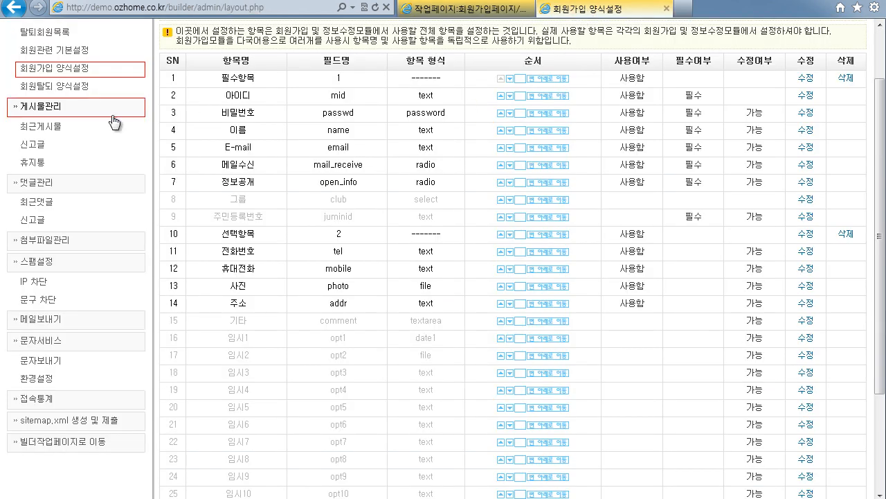
Review the recent posts (최근게시물) under 게시물관리, including the search criteria and the post 자료실 테스트입니다.
left_click(38, 111)
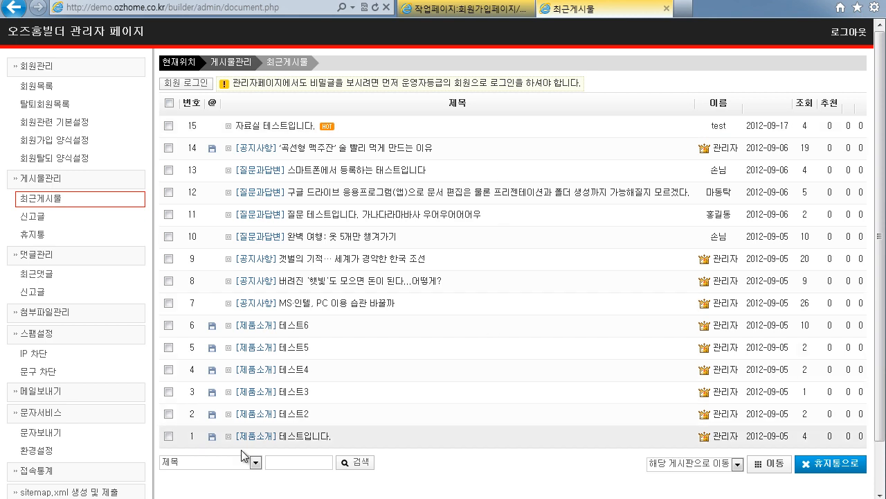
left_click(211, 463)
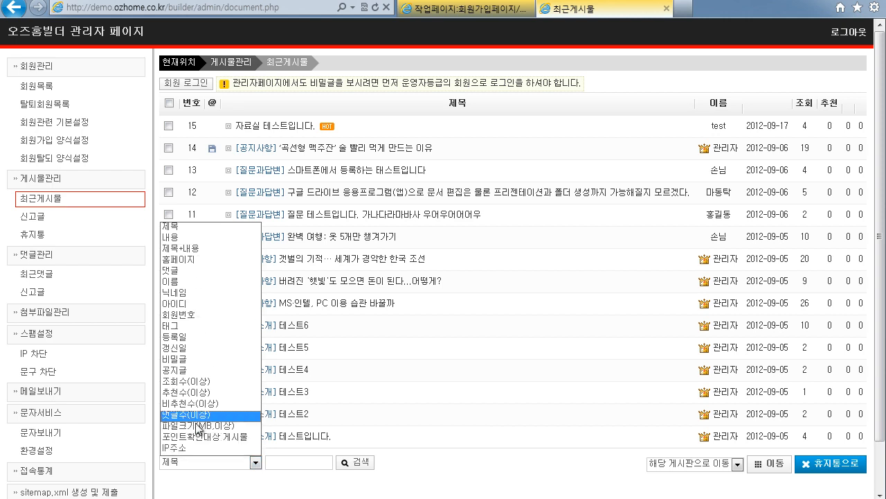
left_click(398, 464)
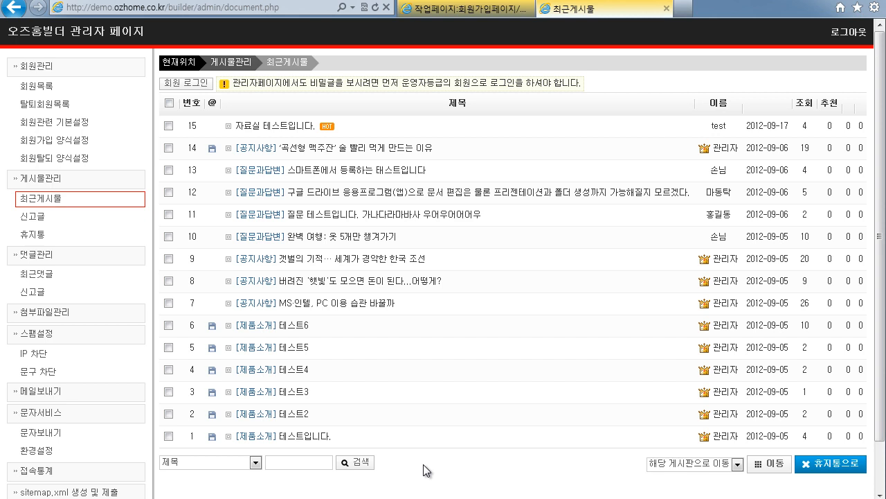
left_click(262, 127)
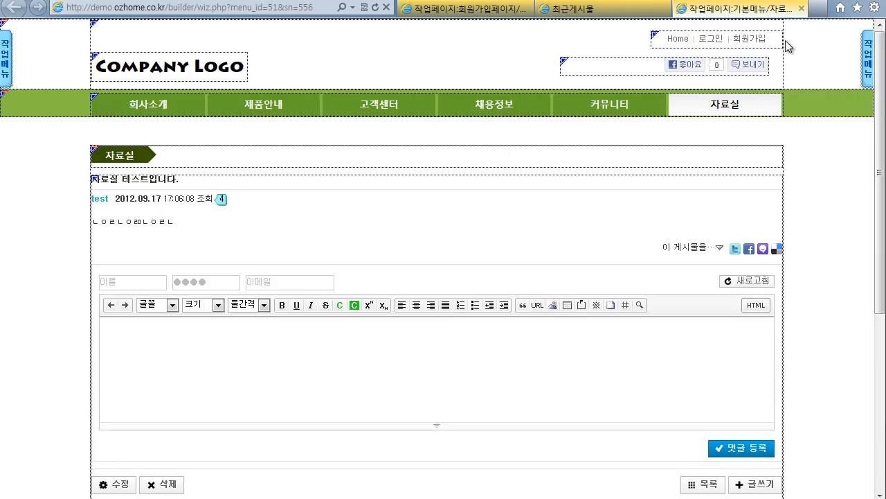
left_click(801, 8)
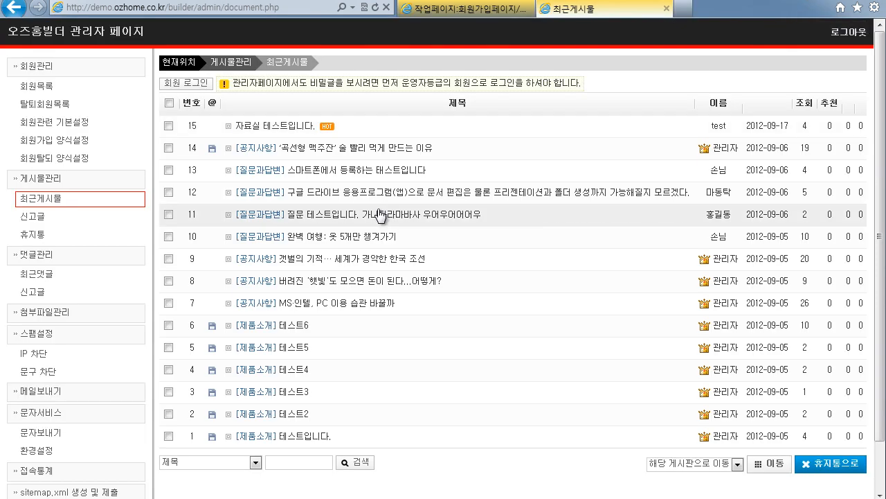
Review the search criteria for reported posts (신고글), and view the deleted posts in 휴지통.
left_click(34, 219)
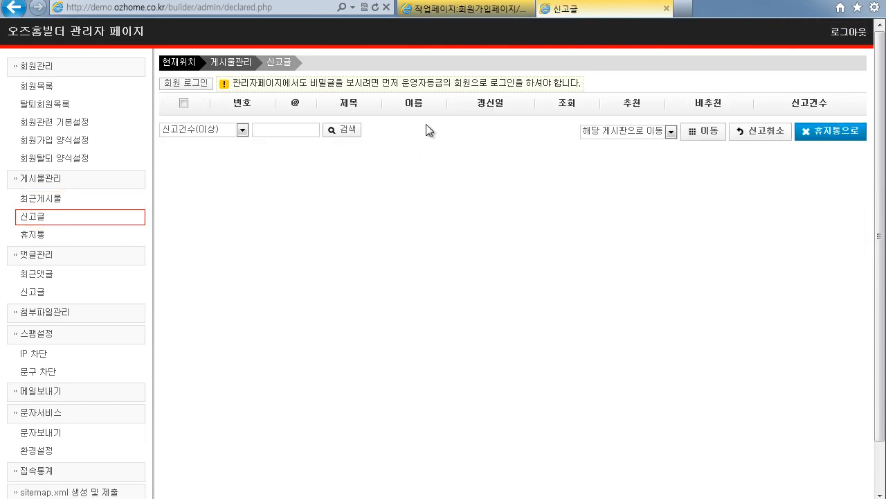
left_click(243, 130)
left_click(336, 175)
left_click(32, 235)
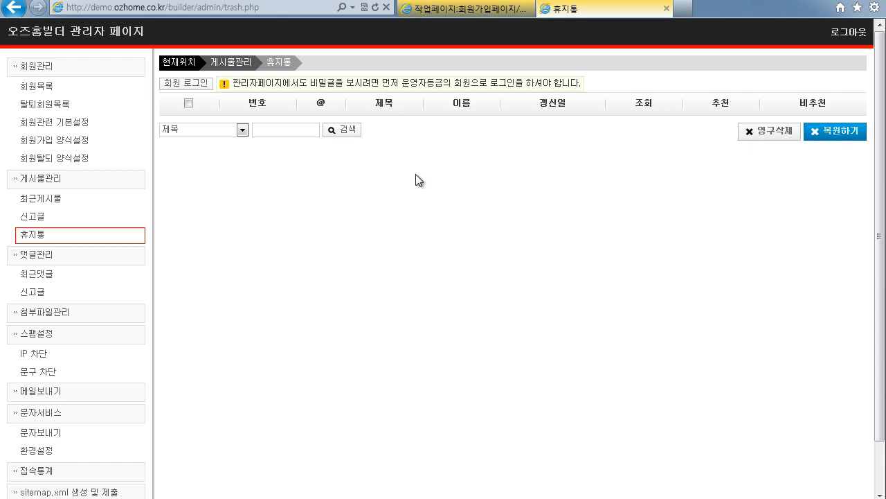
Review the comment management pages for recent comments (최근댓글) and reported comments (신고글), including the comment search criteria.
left_click(60, 254)
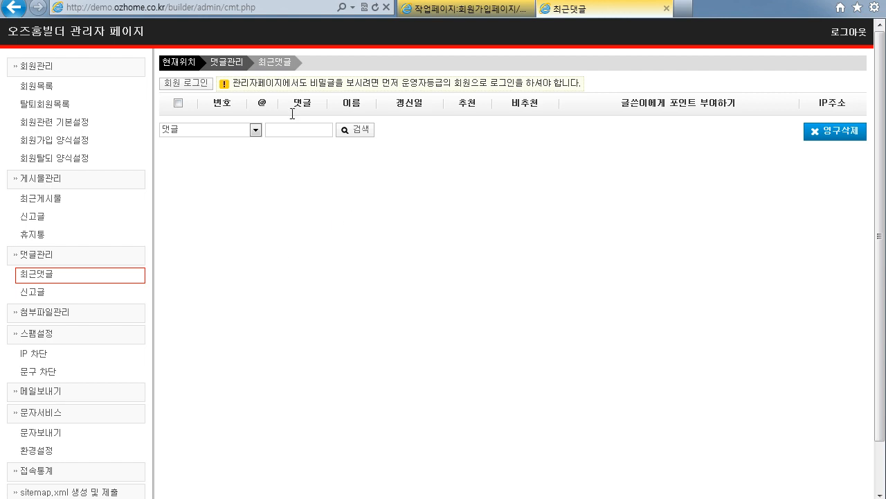
left_click(256, 129)
left_click(313, 201)
left_click(34, 291)
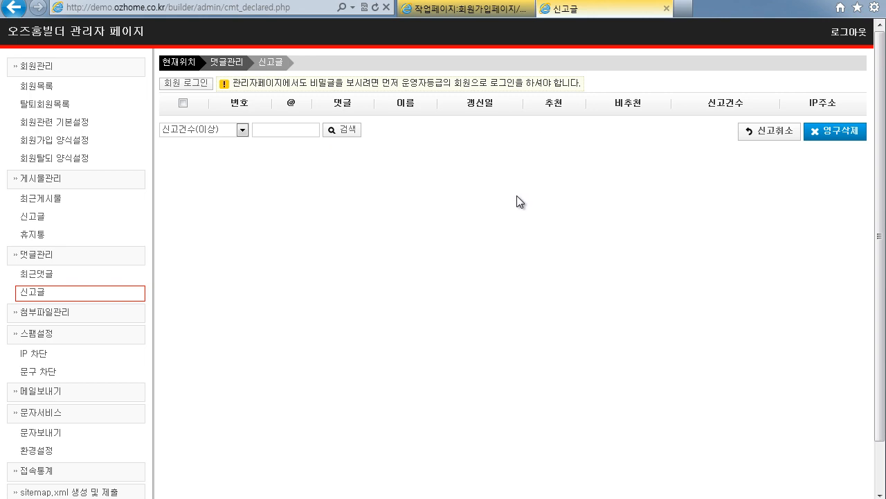
View the attachment list (첨부파일관리), and examine the registration form for blocking an IP address (IP 차단).
left_click(31, 313)
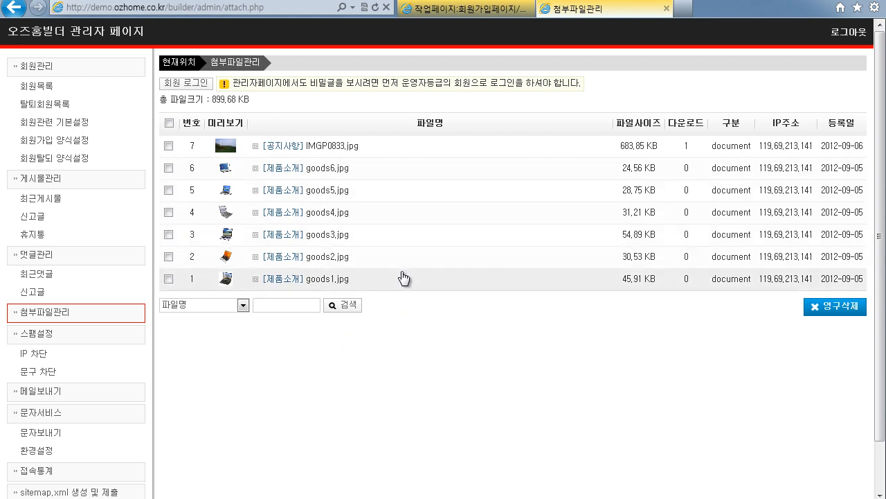
left_click(29, 333)
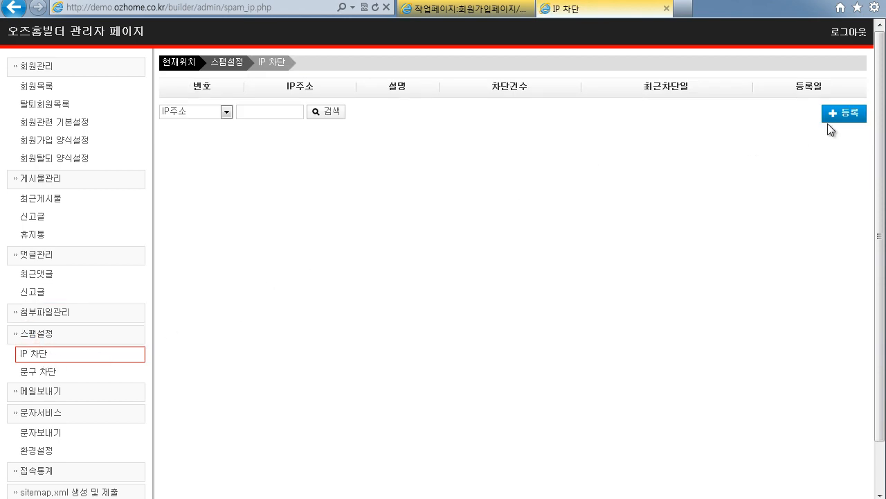
left_click(845, 113)
left_click(239, 89)
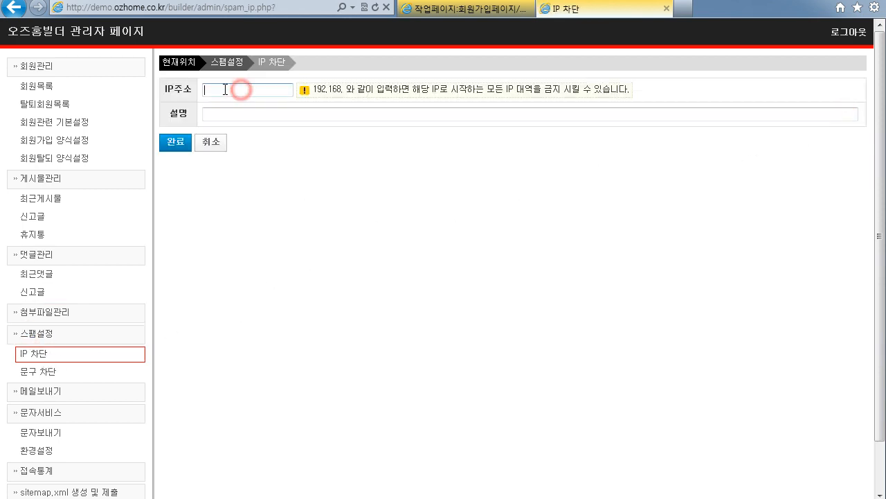
left_click(316, 89)
left_click(291, 105)
Examine the registration form for blocked words (문구 차단), and cancel it without registering anything.
left_click(44, 371)
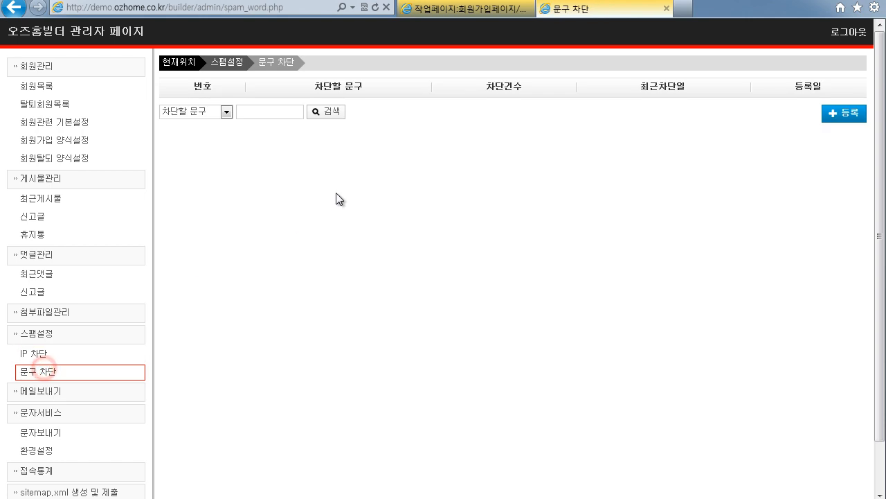
left_click(844, 114)
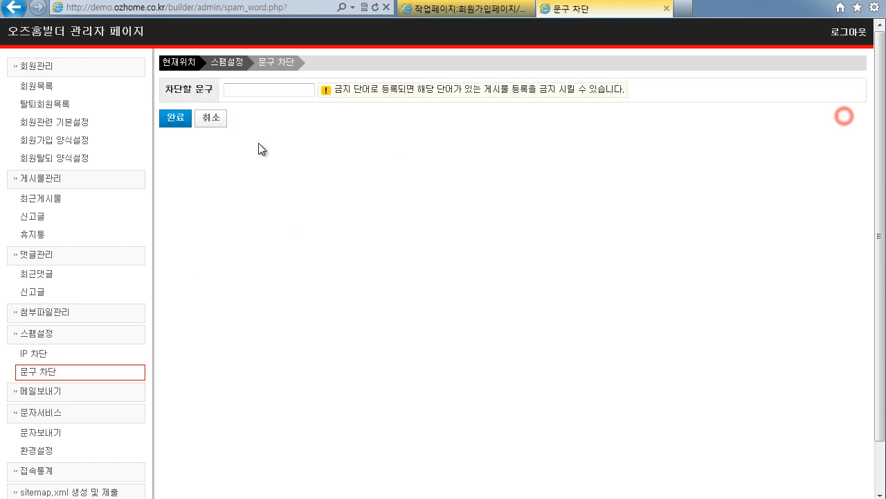
left_click(255, 90)
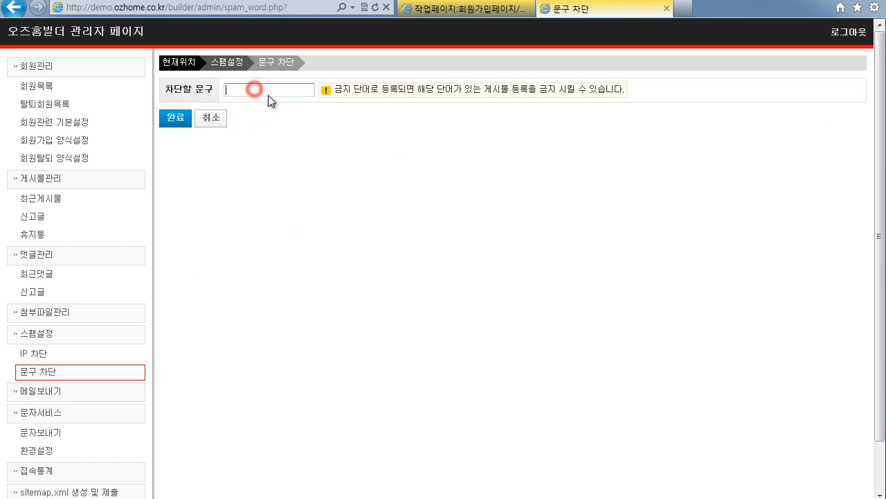
left_click(214, 121)
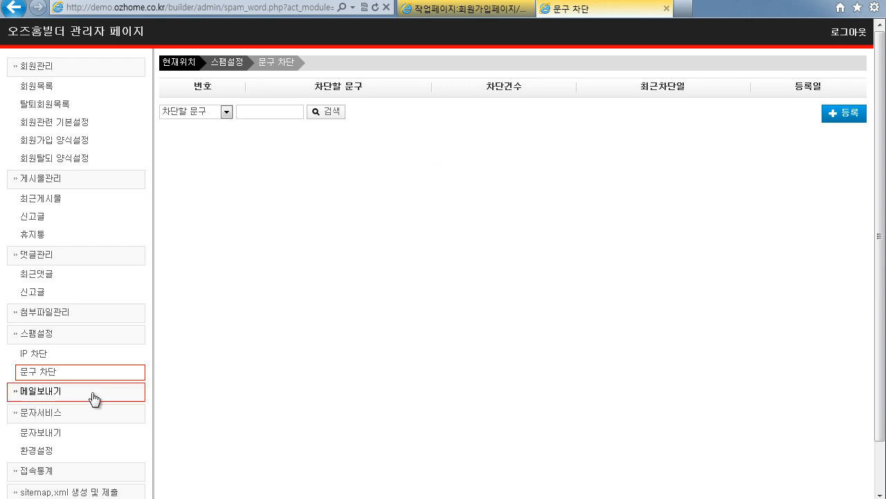
Open a new mail in 메일보내기 and review its recipient selection, direct recipient entry and file attachment options.
left_click(43, 392)
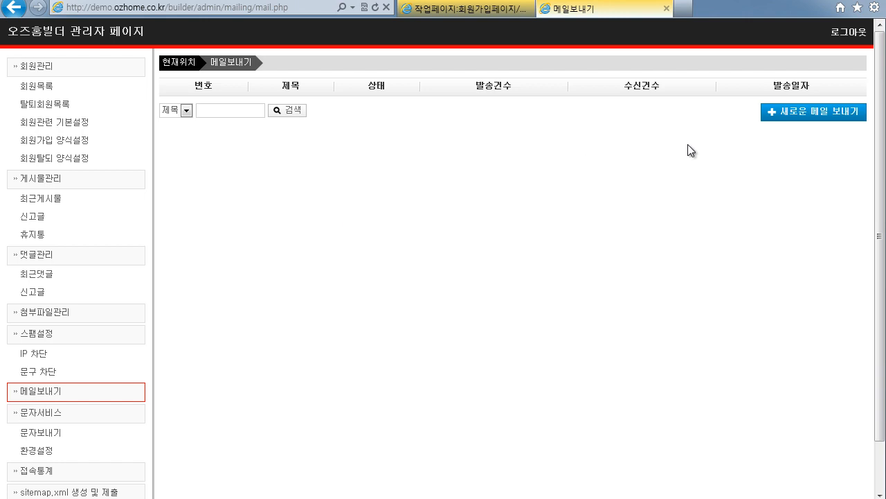
left_click(787, 113)
scroll(318, 228, "down", 3)
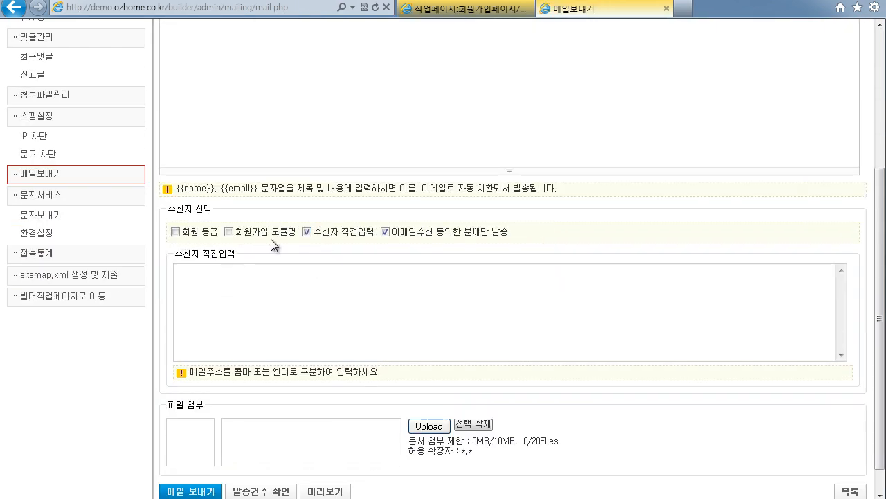
left_click(316, 297)
scroll(312, 388, "down", 1)
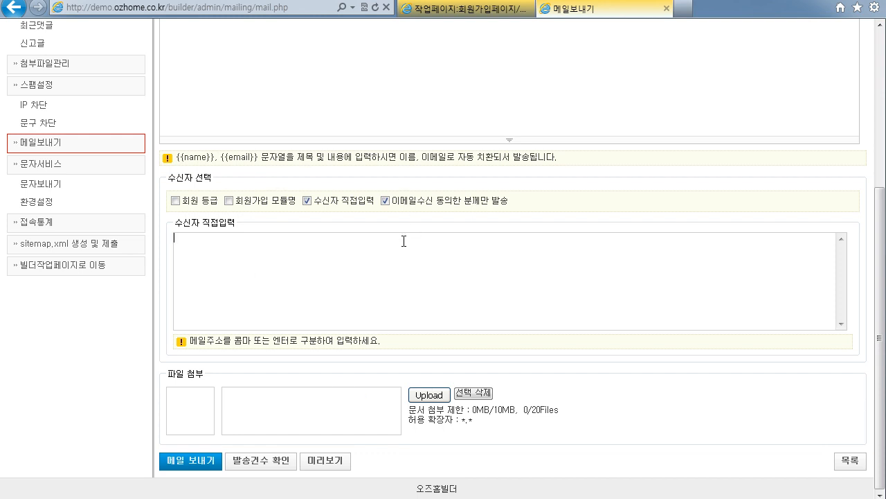
View the text message list, and examine the 회원사 ID and 회원사 KEY fields in the text service settings (환경설정).
left_click(52, 165)
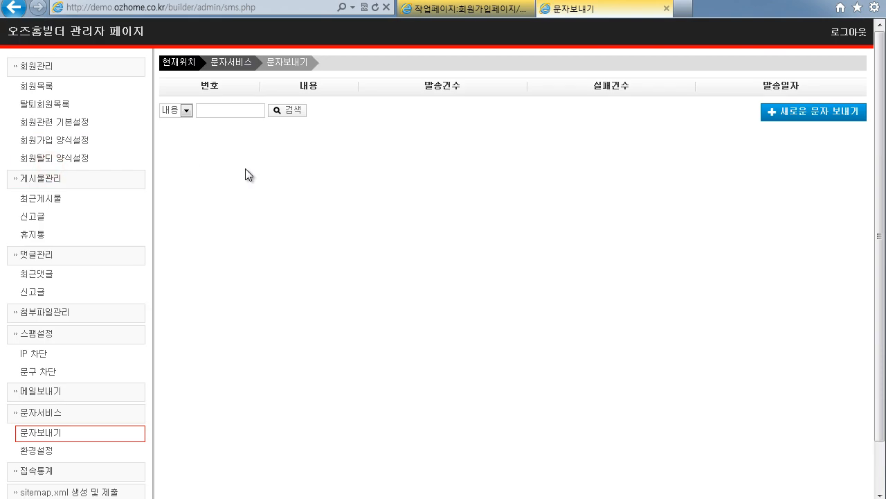
left_click(34, 450)
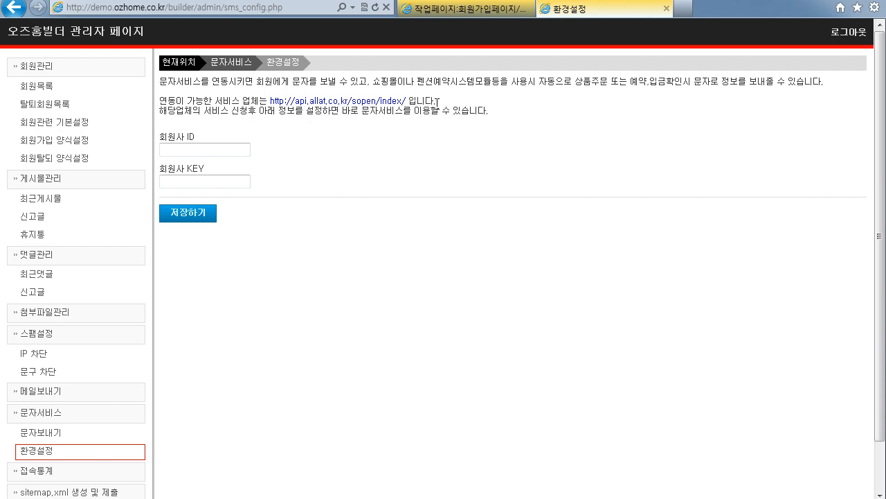
left_click(214, 150)
left_click(194, 185)
Open a new text message in 문자보내기 and review its content and recipient fields.
left_click(60, 433)
left_click(779, 111)
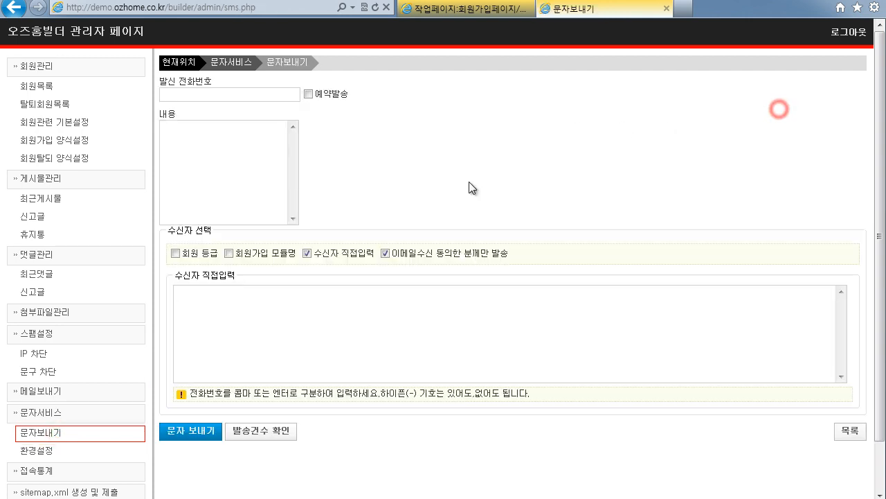
left_click(194, 143)
left_click(234, 305)
scroll(288, 289, "down", 1)
scroll(284, 296, "up", 1)
scroll(267, 303, "down", 1)
Examine the daily visitor chart in the access statistics (접속통계).
left_click(39, 419)
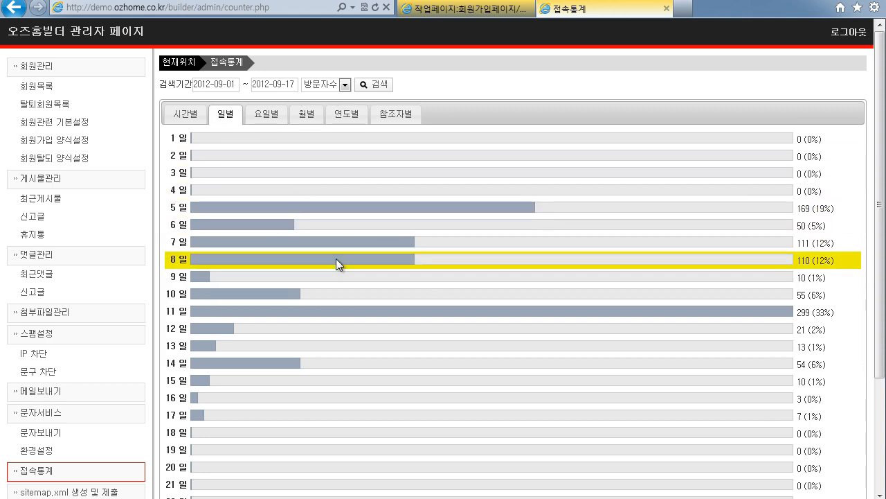
scroll(336, 263, "down", 3)
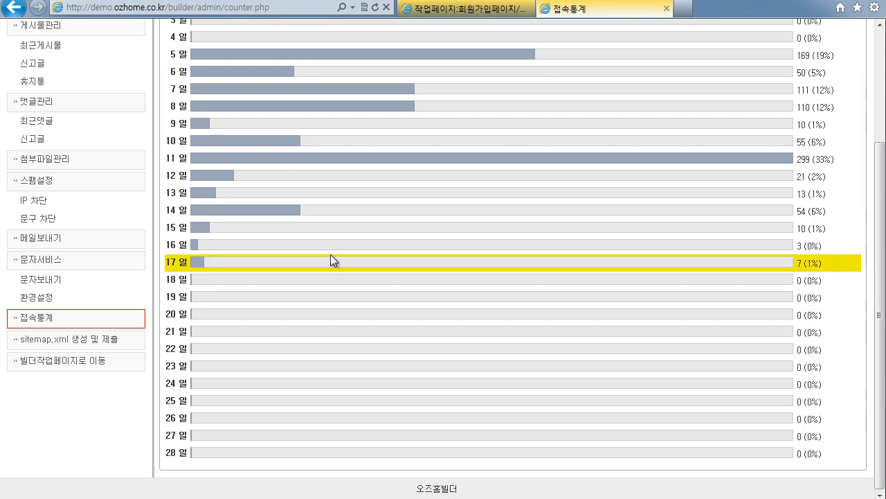
Examine the guidance and the list of pages to include on the sitemap.xml creation and submission page (sitemap.xml 생성 및 제출).
left_click(53, 342)
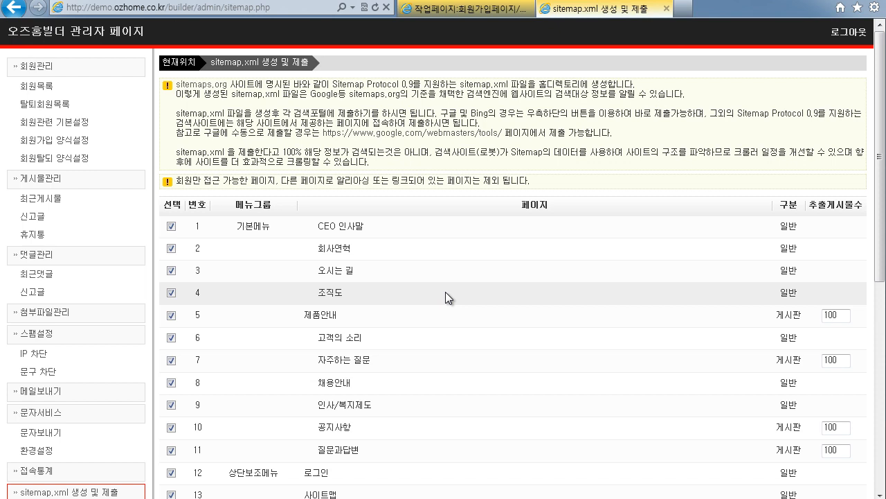
scroll(480, 160, "down", 5)
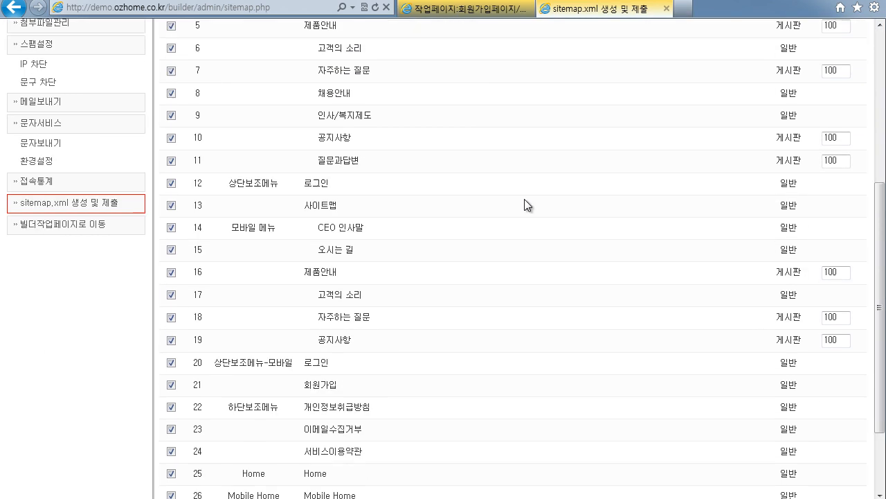
scroll(402, 270, "up", 5)
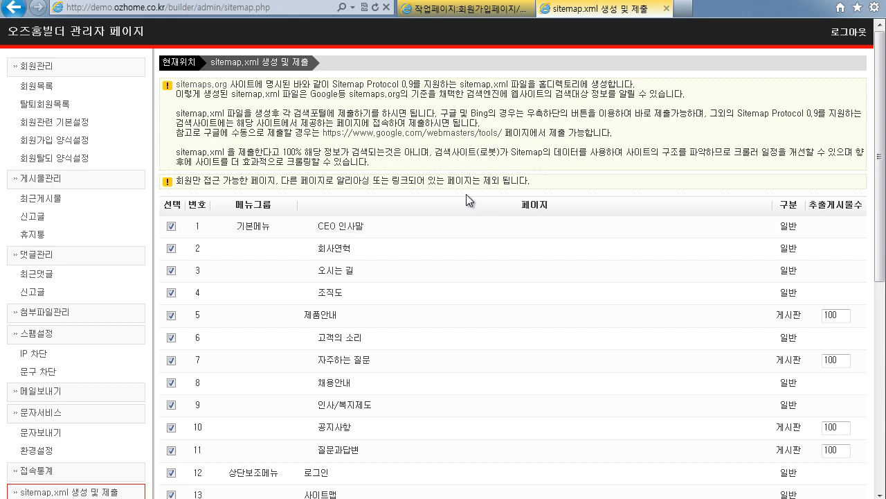
scroll(466, 195, "down", 1)
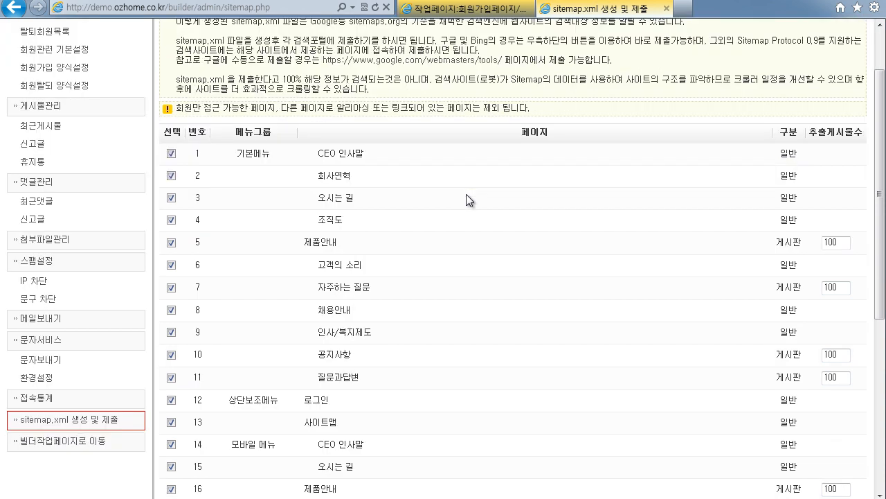
scroll(466, 194, "down", 1)
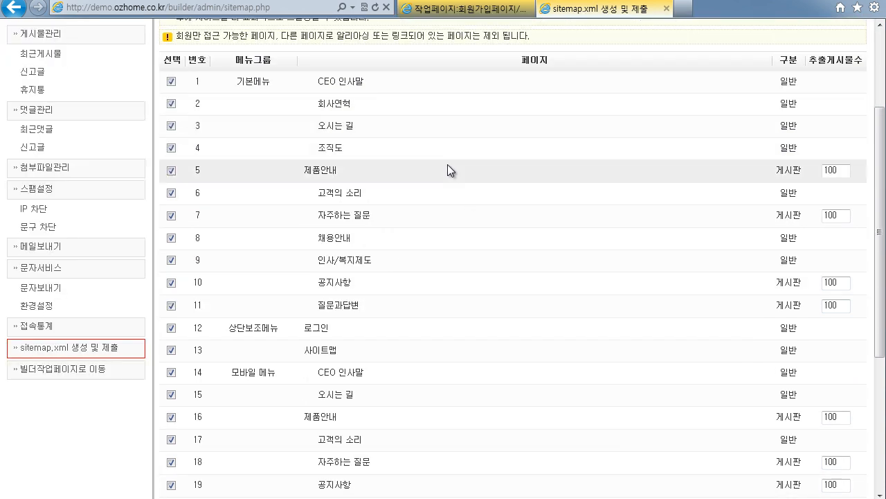
scroll(350, 104, "down", 4)
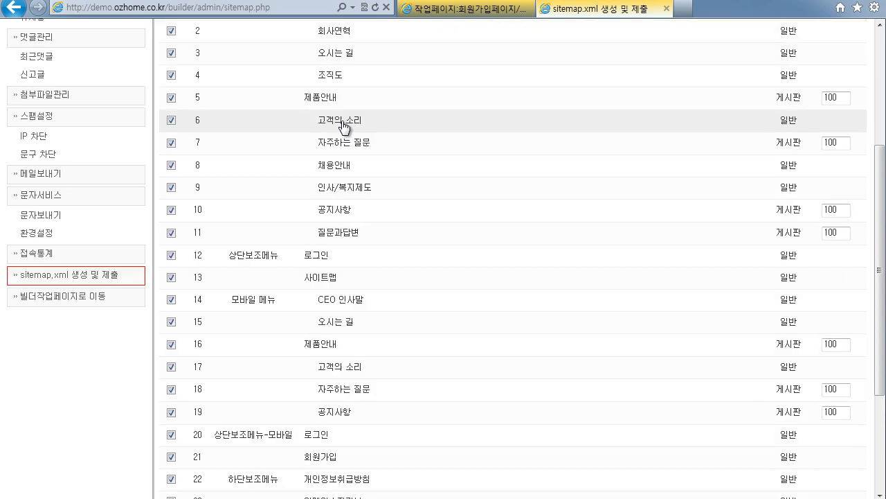
Set the number of extracted posts (추출게시물수) for the 제품안내 board in row 5 of the sitemap page list to 500.
scroll(341, 303, "up", 5)
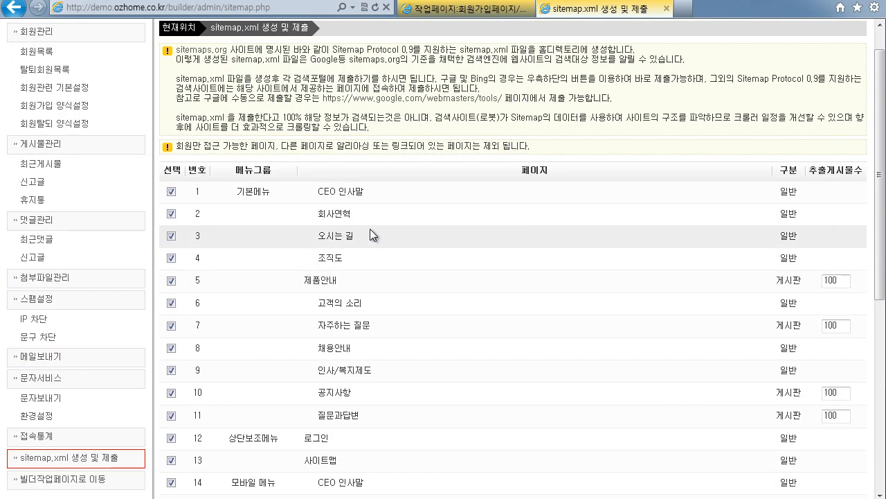
scroll(408, 252, "down", 1)
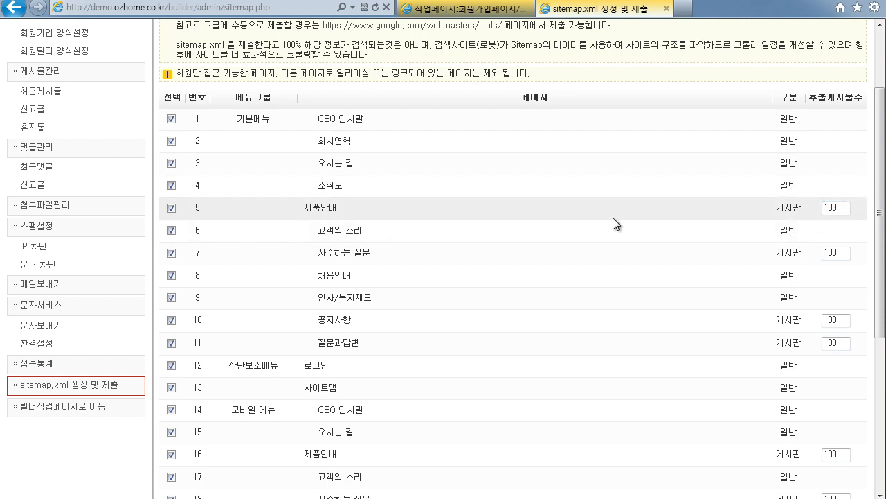
scroll(379, 190, "down", 2)
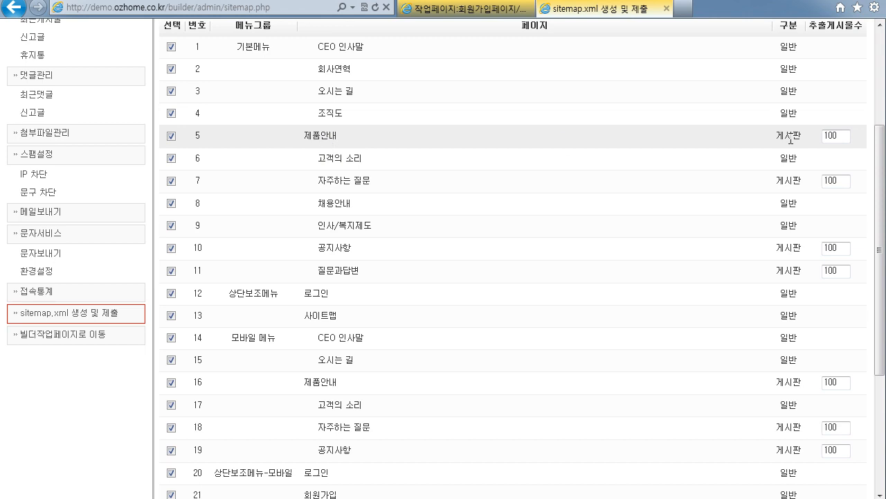
left_click(849, 135)
double_click(849, 135)
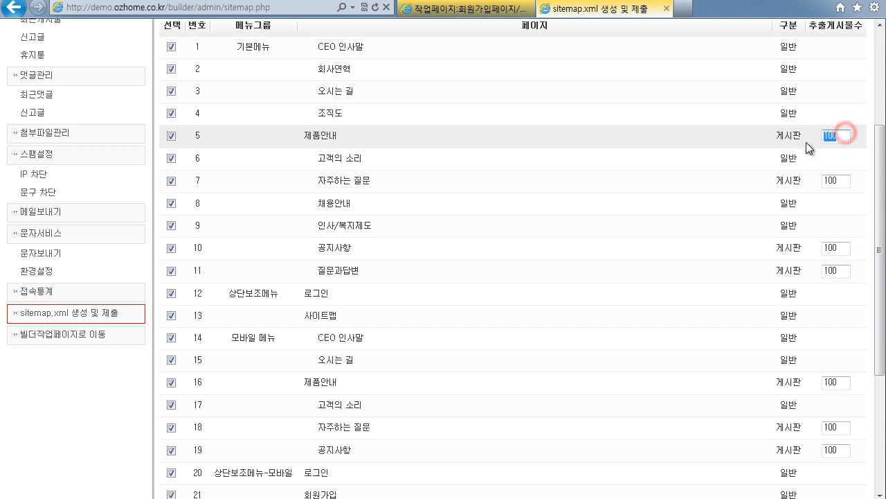
type("500")
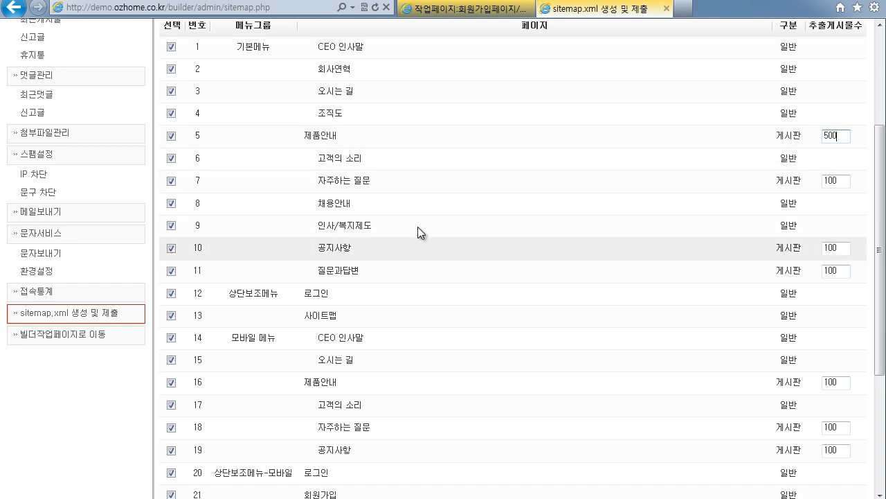
Review the sitemap guidance and page list together with the recent-post link option, the sitemap.xml generation control and the Google and Bing submission options.
scroll(412, 185, "down", 3)
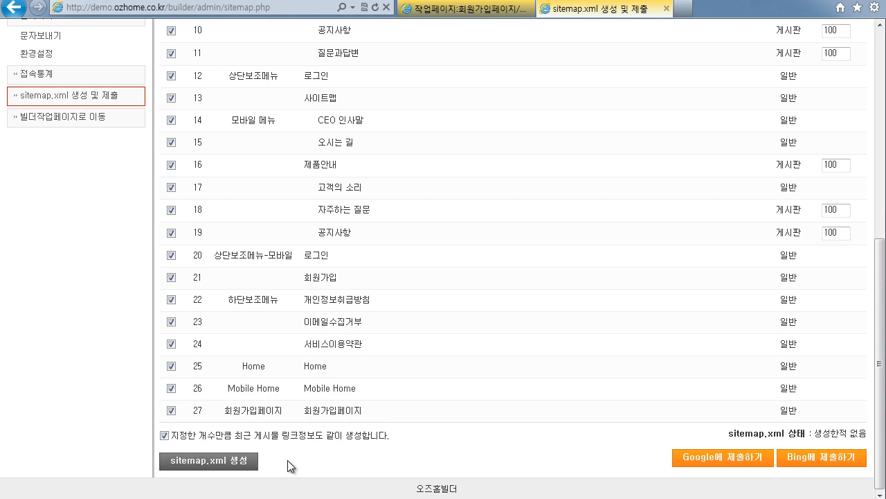
scroll(405, 450, "up", 5)
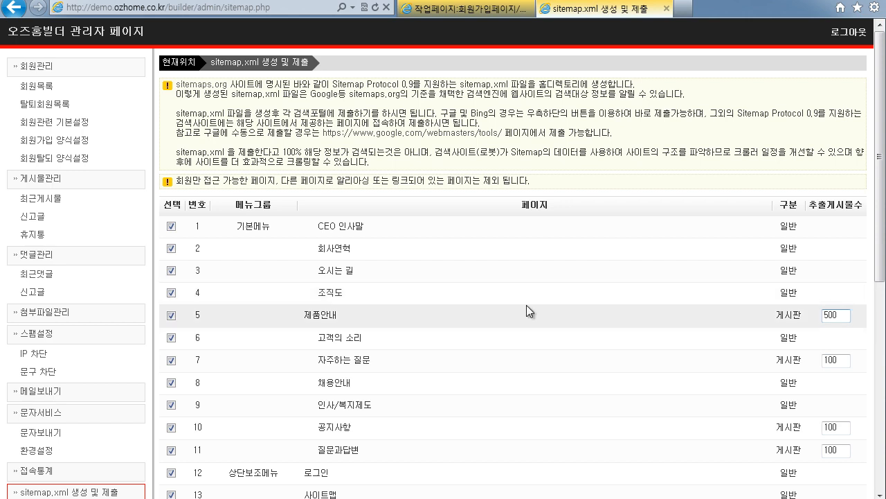
scroll(525, 303, "down", 6)
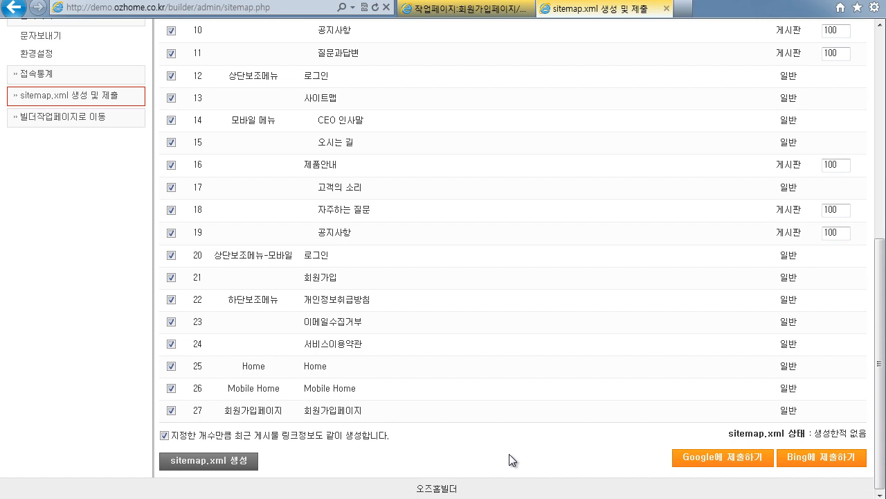
scroll(523, 454, "up", 3)
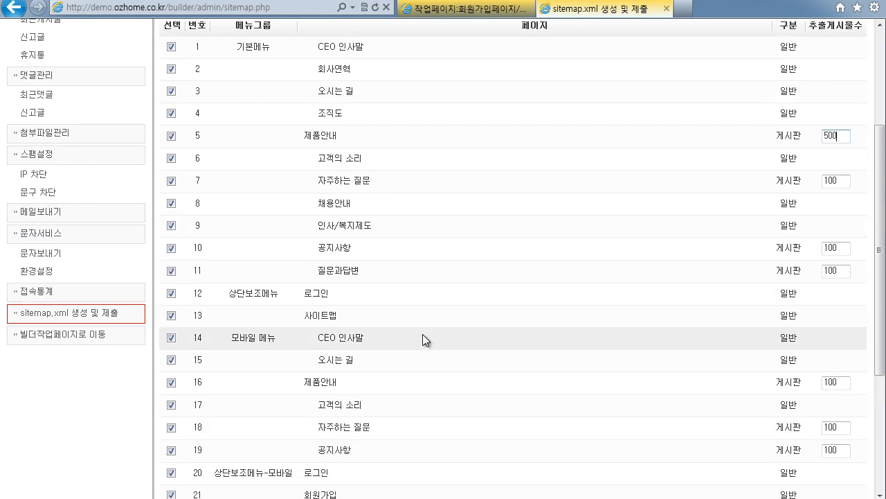
scroll(422, 334, "up", 3)
scroll(437, 294, "down", 6)
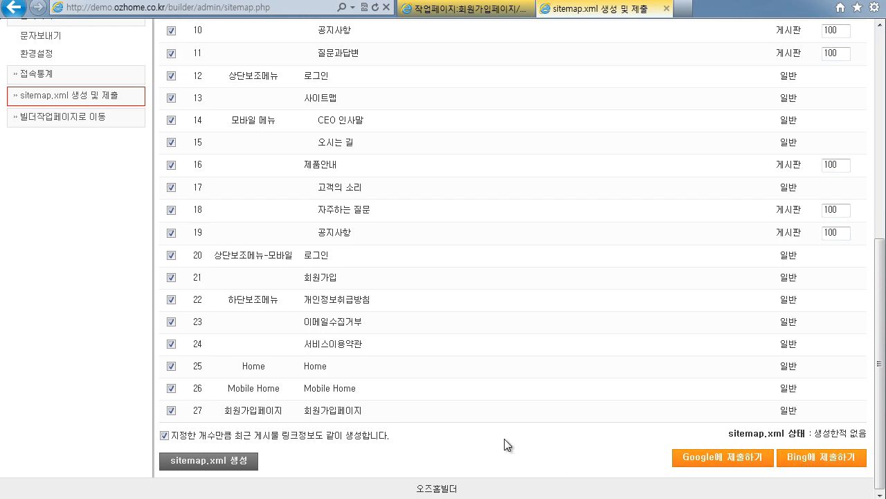
scroll(505, 441, "up", 6)
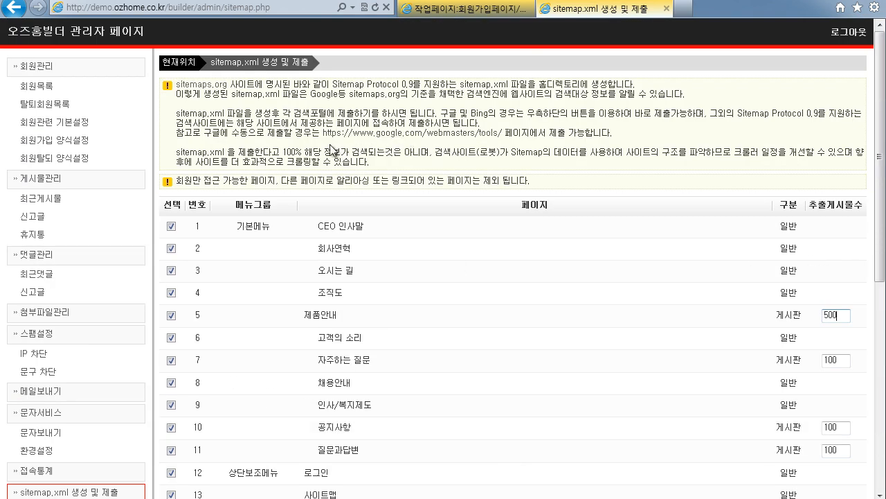
scroll(309, 118, "down", 6)
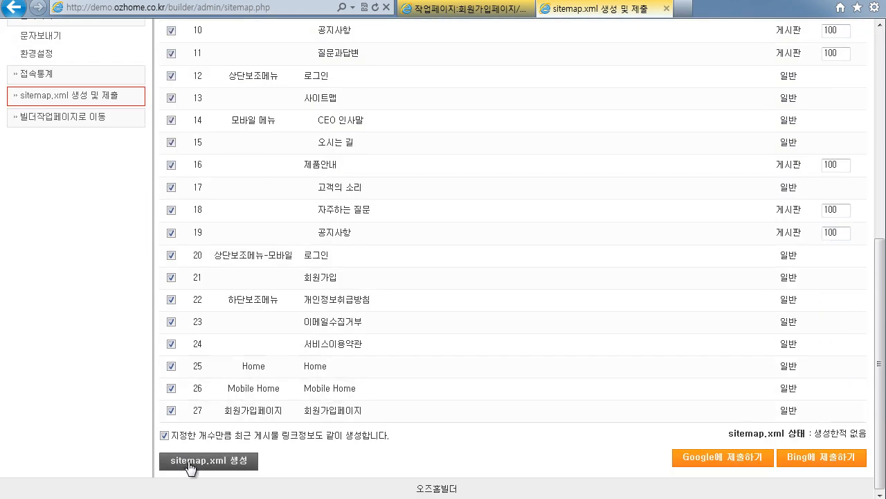
scroll(460, 402, "up", 6)
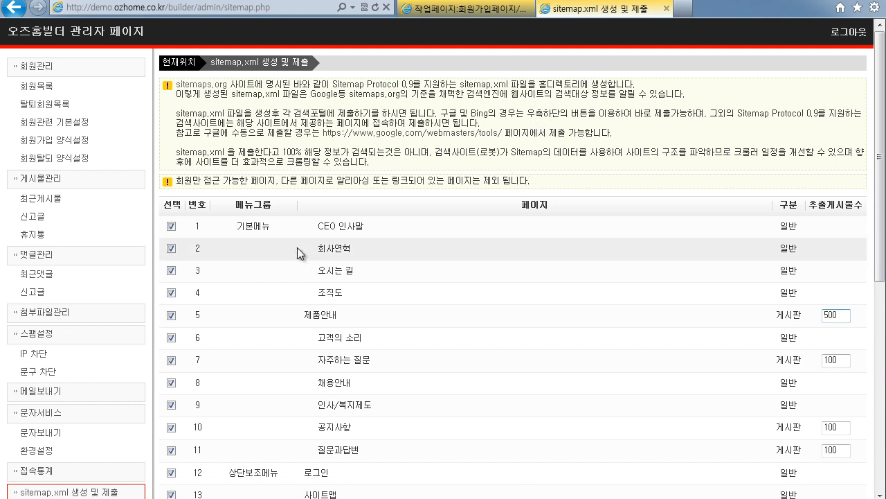
scroll(297, 247, "down", 5)
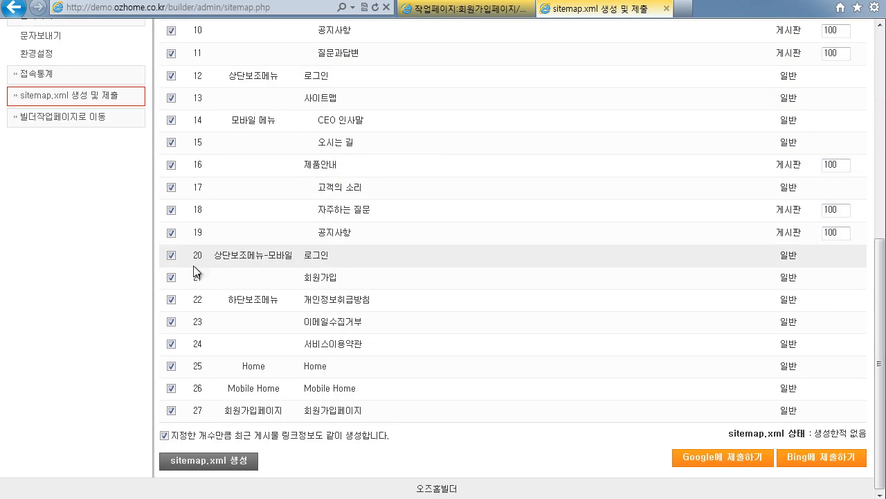
scroll(88, 284, "up", 4)
scroll(88, 284, "up", 2)
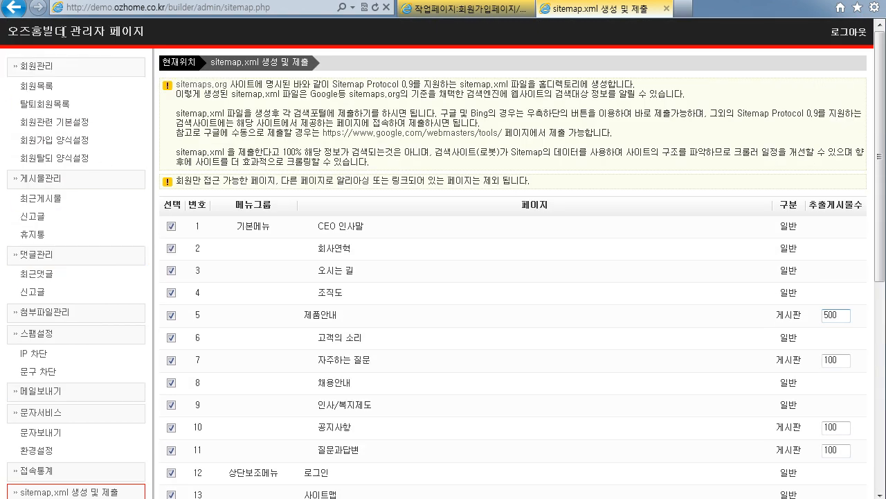
Return to the builder work page (작업페이지) and open its 작업메뉴 to view the 회원 및 게시물관리 entry.
left_click(501, 14)
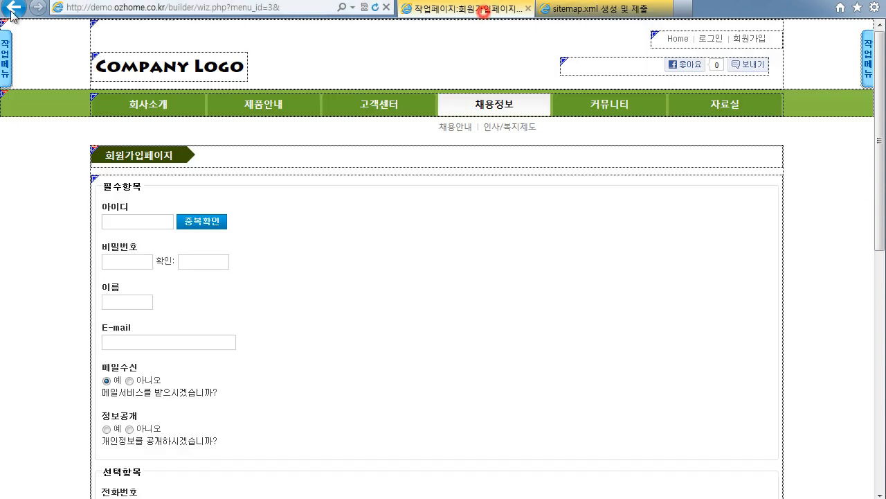
left_click(6, 61)
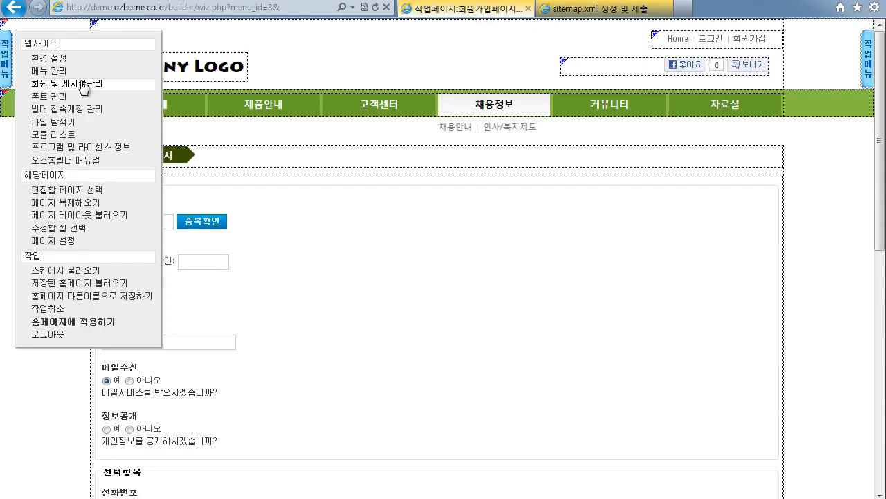